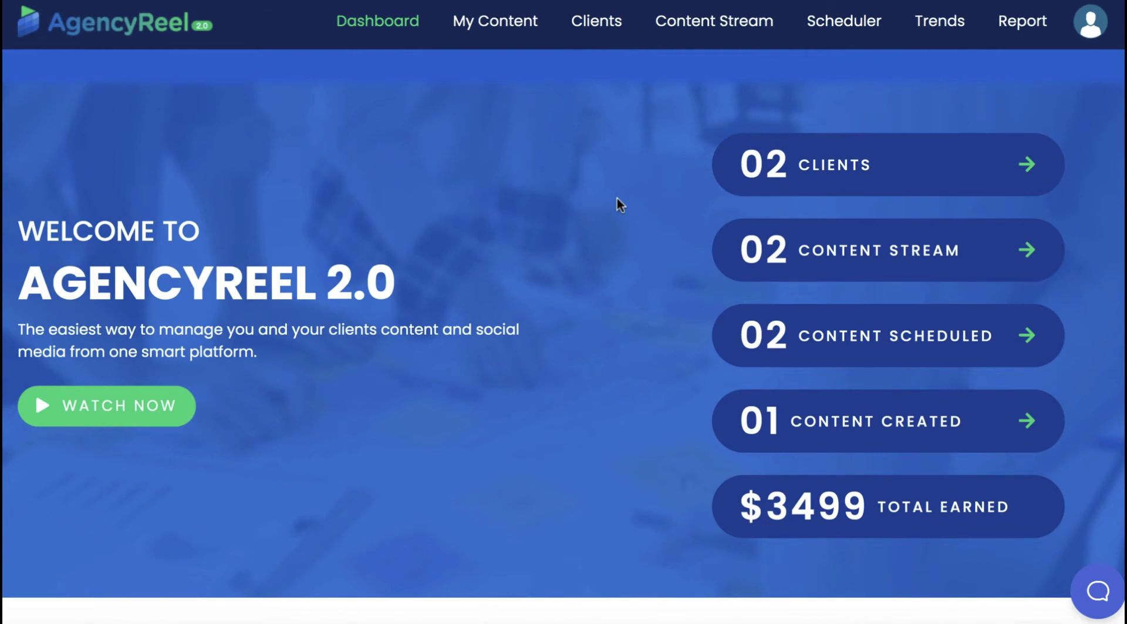
Search Find Clients for bakery businesses in Pittsburgh, PA, USA, with category bakery
{"action": "mouse_move", "coordinate": [608, 23]}
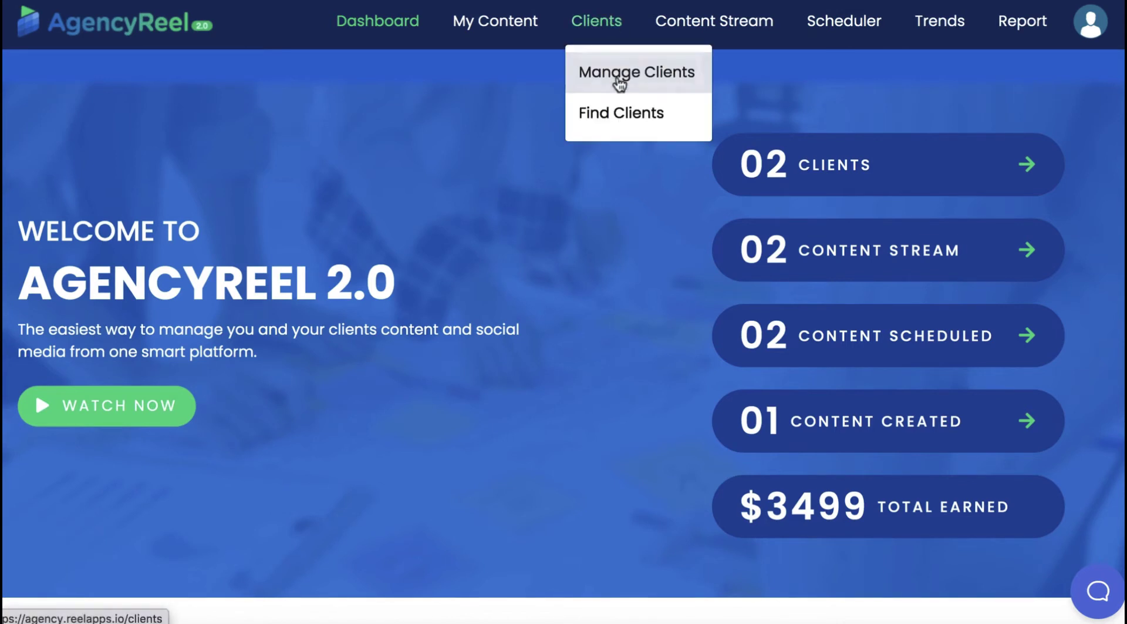
{"action": "left_click", "coordinate": [618, 74]}
{"action": "left_click", "coordinate": [169, 249]}
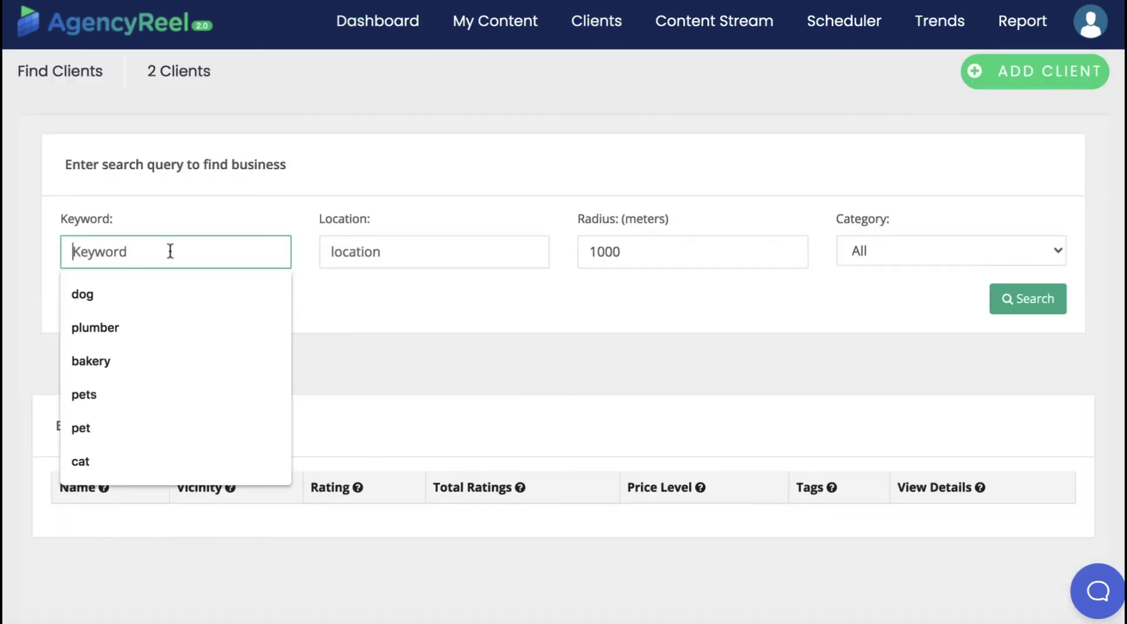
{"action": "type", "text": "bakery"}
{"action": "left_click", "coordinate": [152, 281]}
{"action": "left_click", "coordinate": [447, 253]}
{"action": "type", "text": "Pi"}
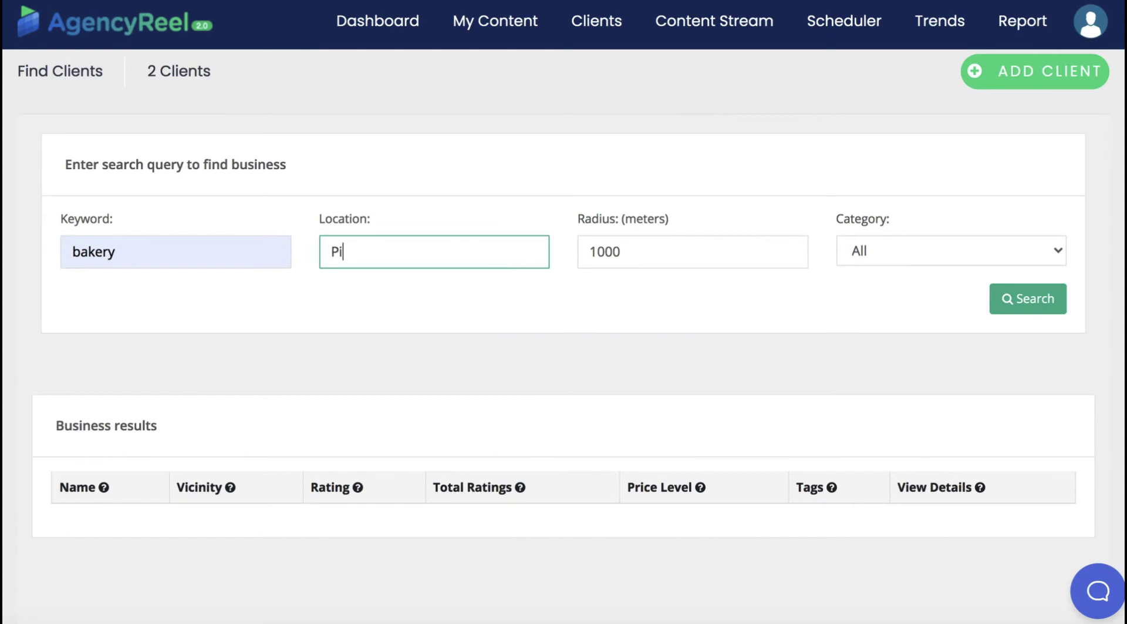
{"action": "type", "text": "ttsburgh"}
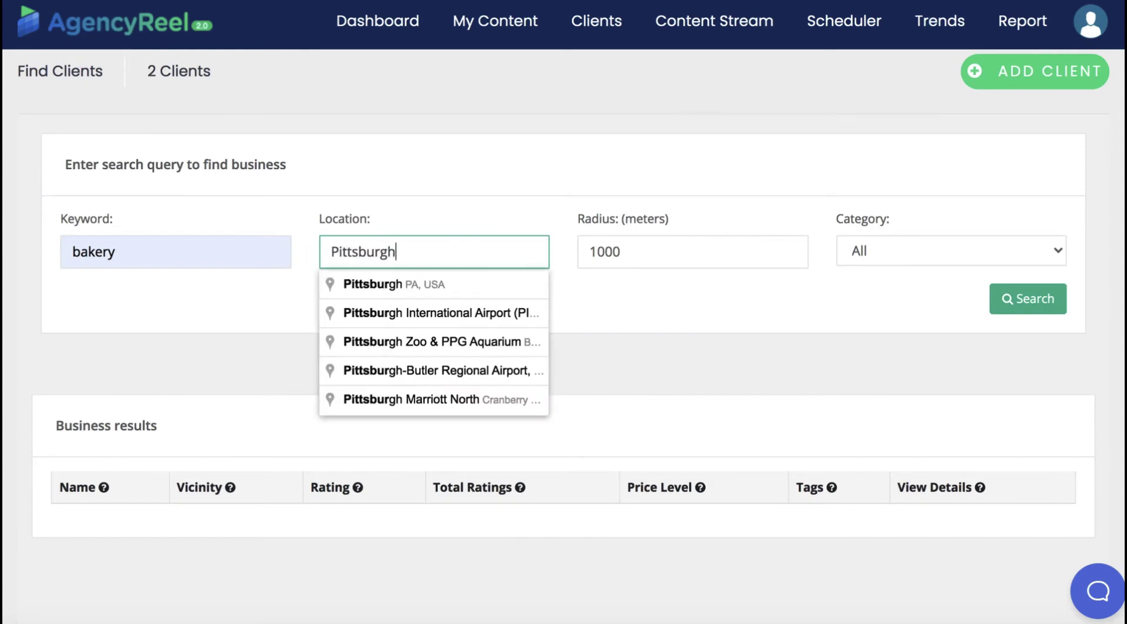
{"action": "left_click", "coordinate": [466, 283]}
{"action": "left_click", "coordinate": [931, 254]}
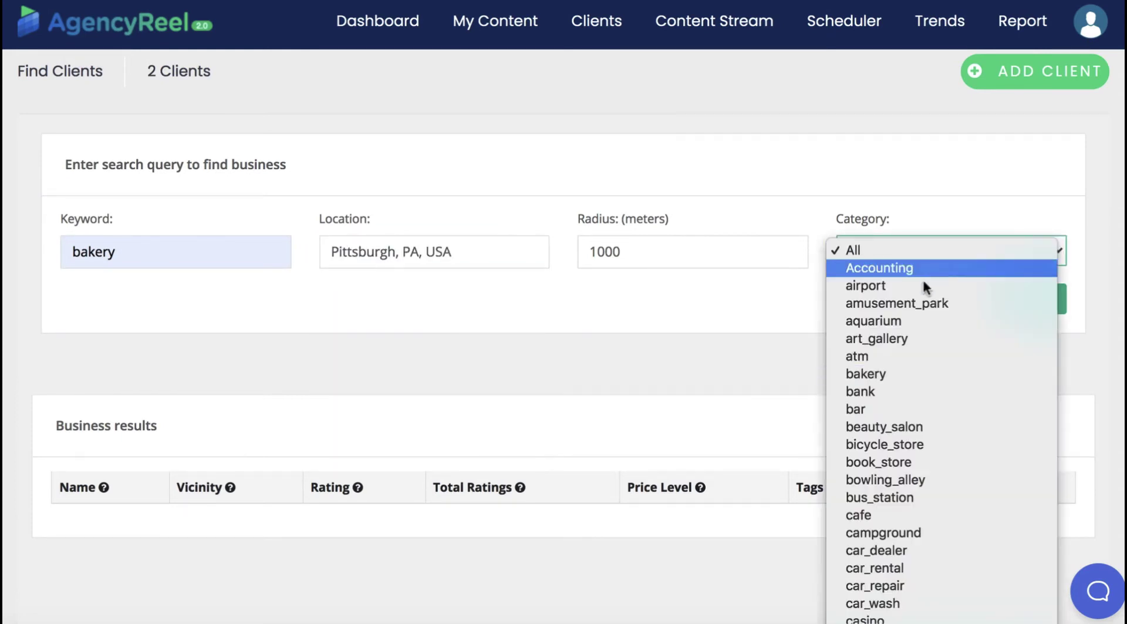
{"action": "key", "text": "Escape"}
{"action": "left_click", "coordinate": [1020, 301]}
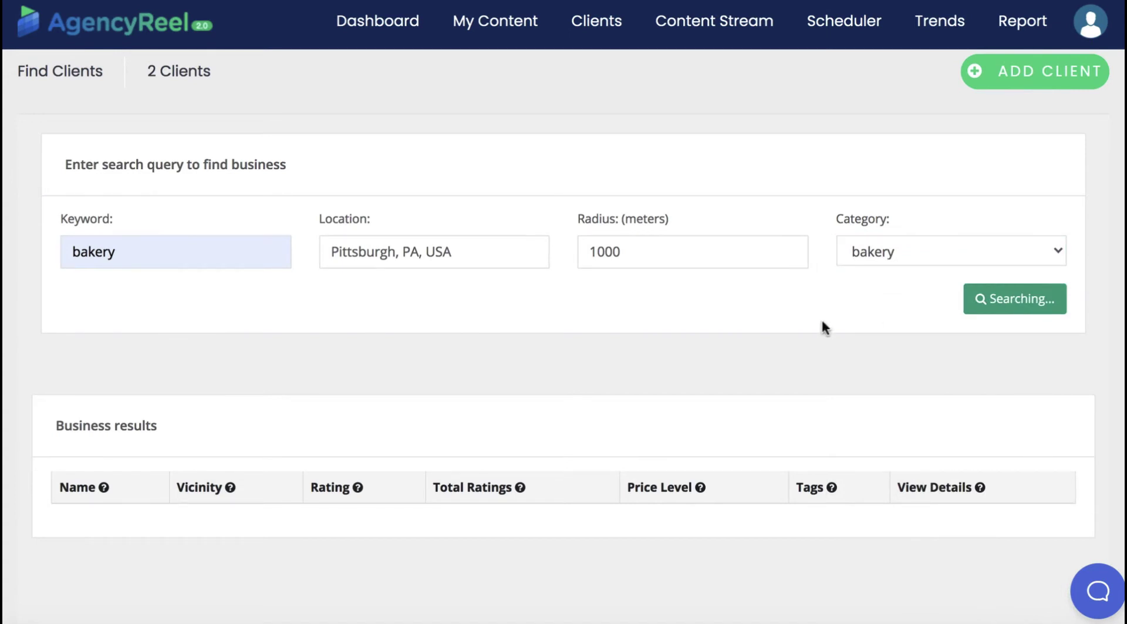
Open La Gourmandine's details and look through its map and reviews
{"action": "scroll", "coordinate": [692, 377], "scroll_direction": "down", "scroll_amount": 3}
{"action": "scroll", "coordinate": [622, 399], "scroll_direction": "down", "scroll_amount": 9}
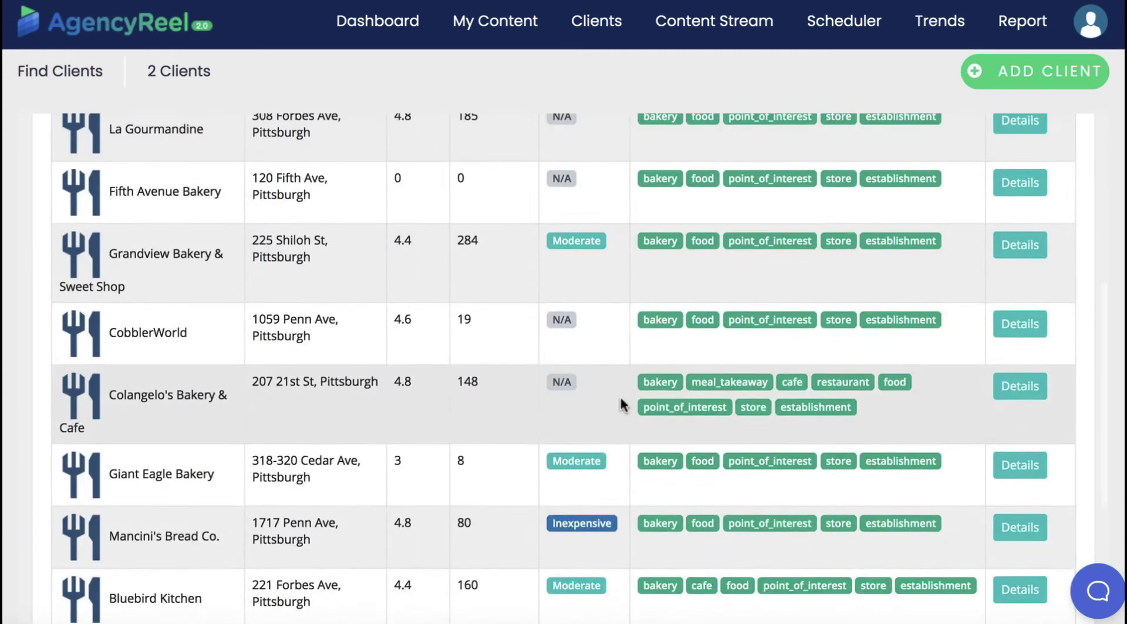
{"action": "scroll", "coordinate": [619, 393], "scroll_direction": "up", "scroll_amount": 9}
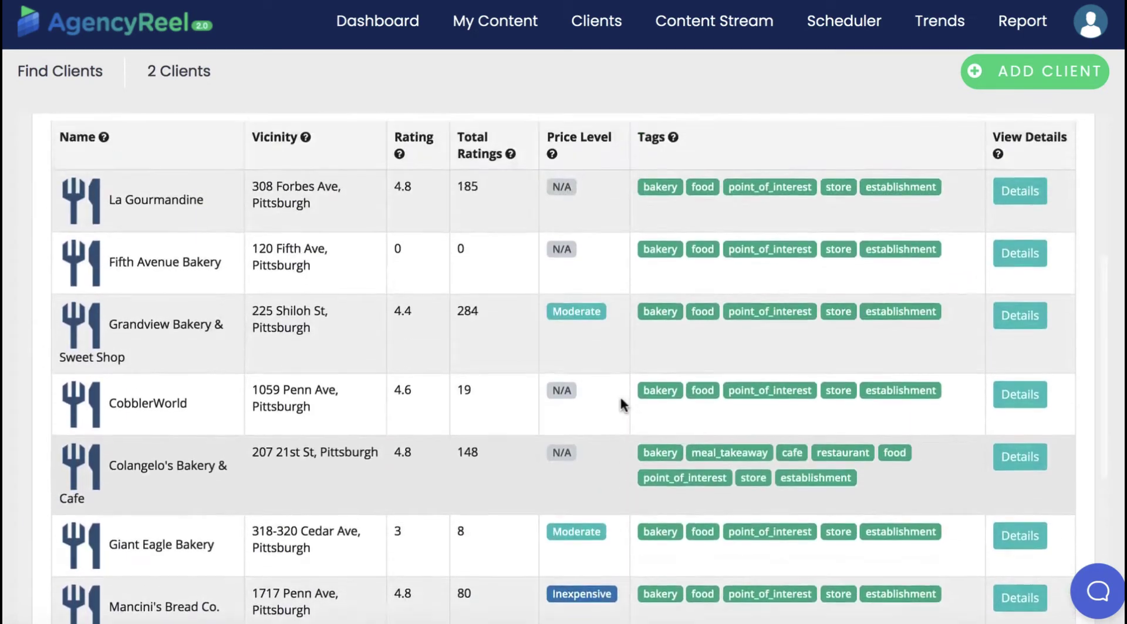
{"action": "left_click", "coordinate": [1021, 374]}
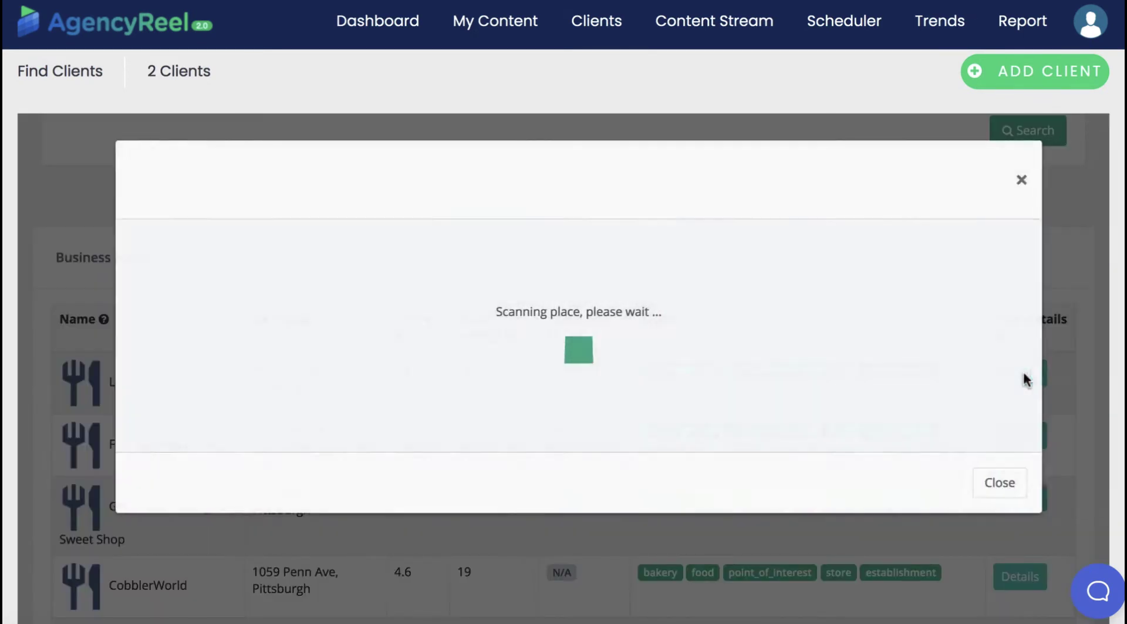
{"action": "scroll", "coordinate": [464, 435], "scroll_direction": "down", "scroll_amount": 2}
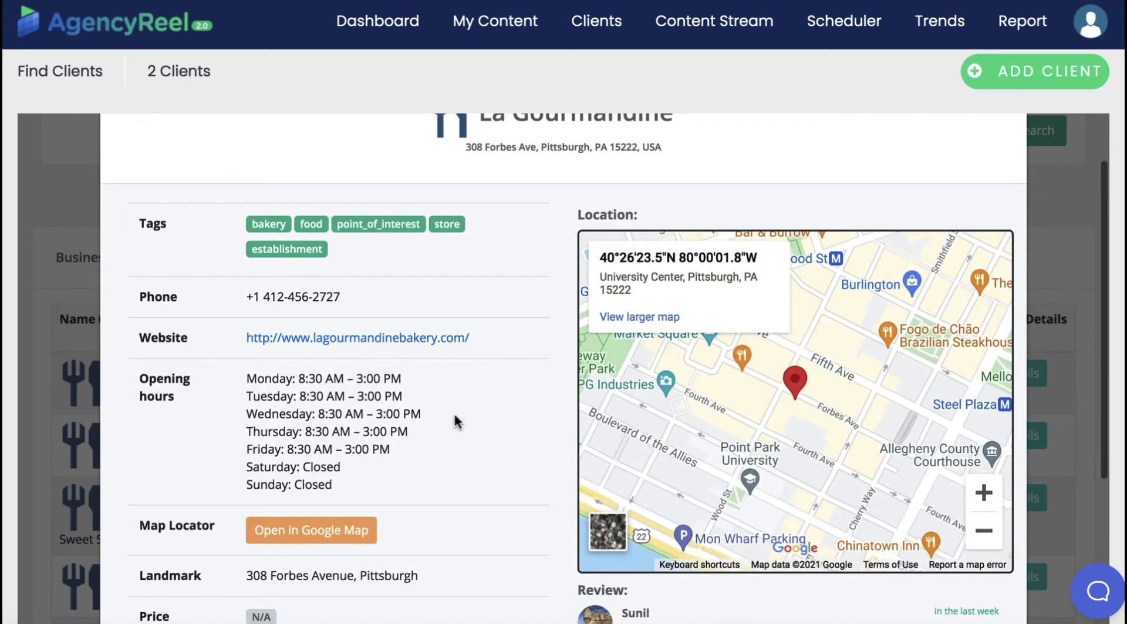
{"action": "scroll", "coordinate": [444, 452], "scroll_direction": "down", "scroll_amount": 3}
{"action": "scroll", "coordinate": [445, 452], "scroll_direction": "down", "scroll_amount": 3}
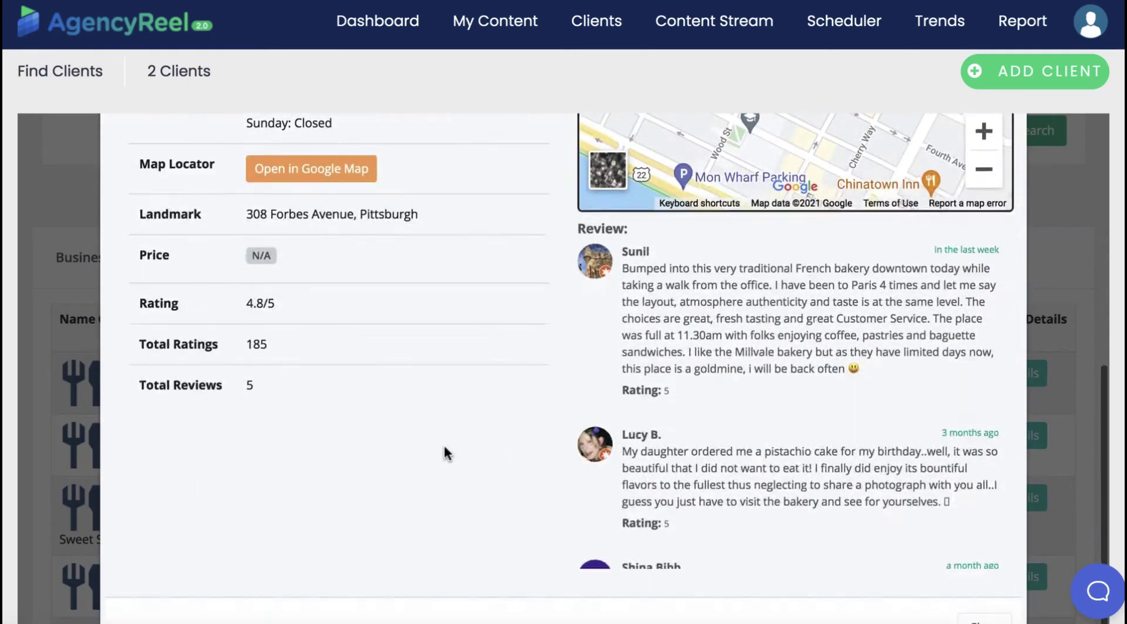
{"action": "scroll", "coordinate": [446, 453], "scroll_direction": "up", "scroll_amount": 8}
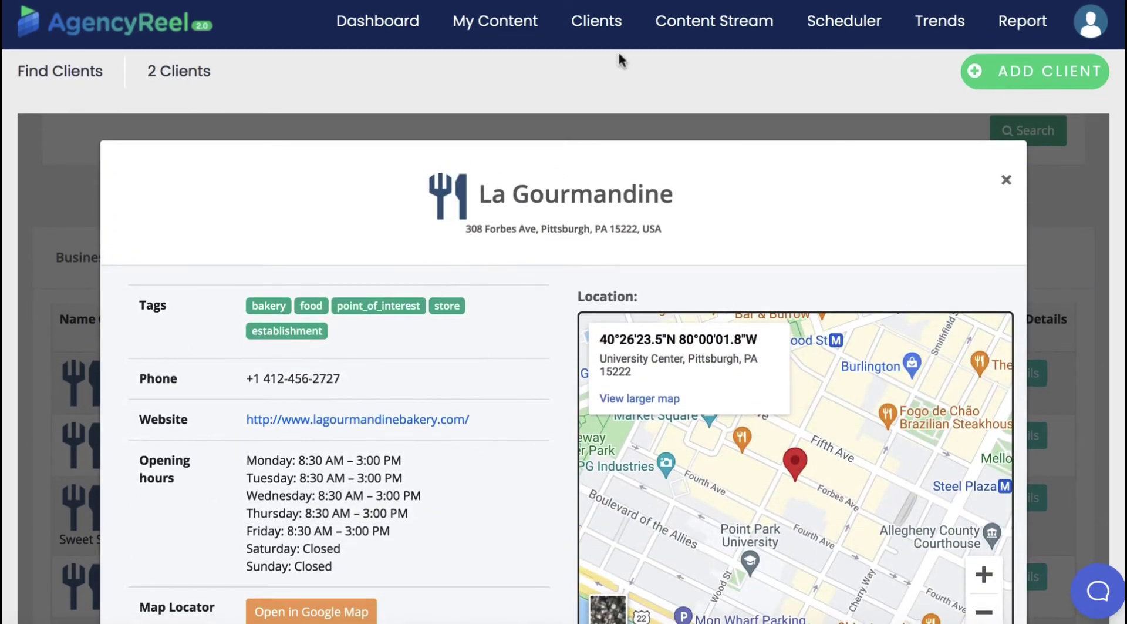
Start a new client and enter the client's name, e-mail address and password
{"action": "mouse_move", "coordinate": [588, 21]}
{"action": "left_click", "coordinate": [598, 70]}
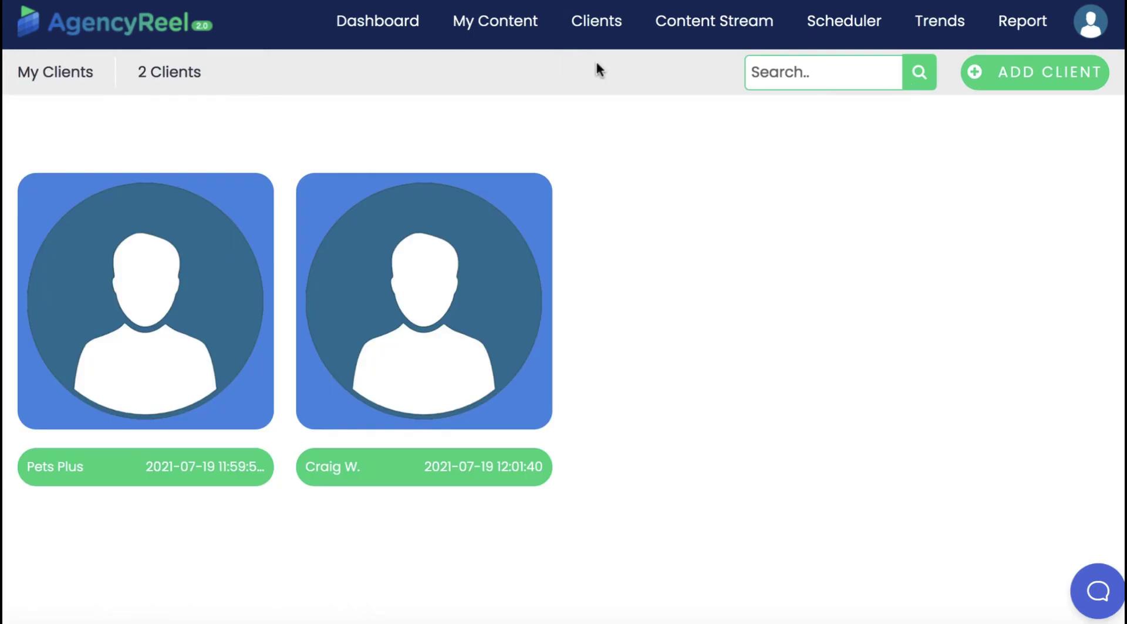
{"action": "left_click", "coordinate": [1000, 72]}
{"action": "left_click", "coordinate": [202, 301]}
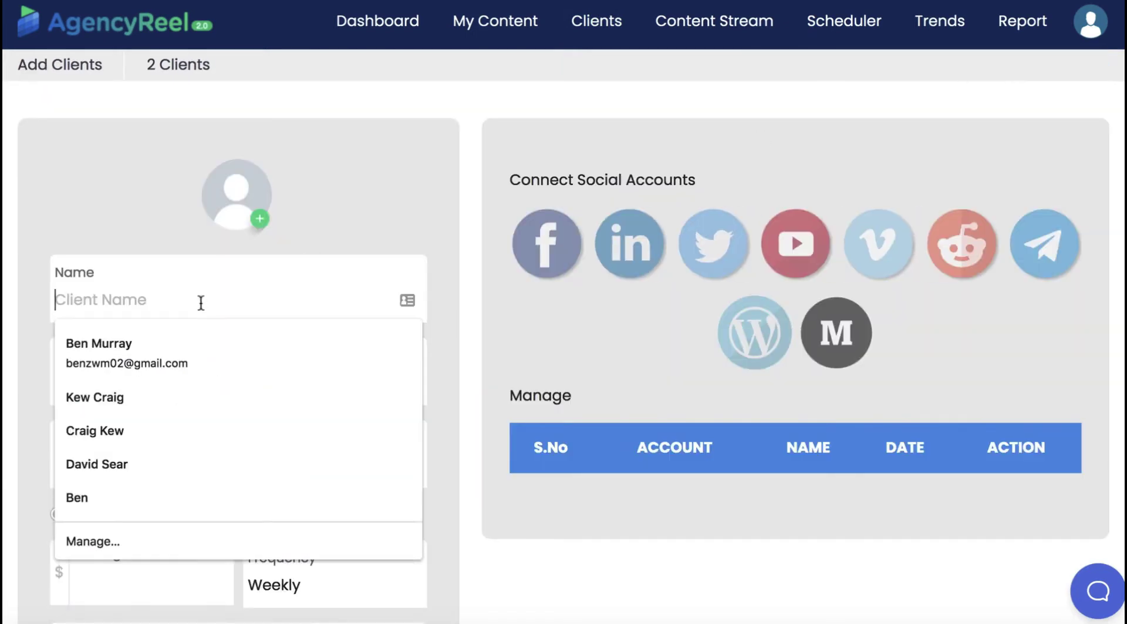
{"action": "type", "text": "Bob"}
{"action": "left_click", "coordinate": [132, 384]}
{"action": "type", "text": "bob"}
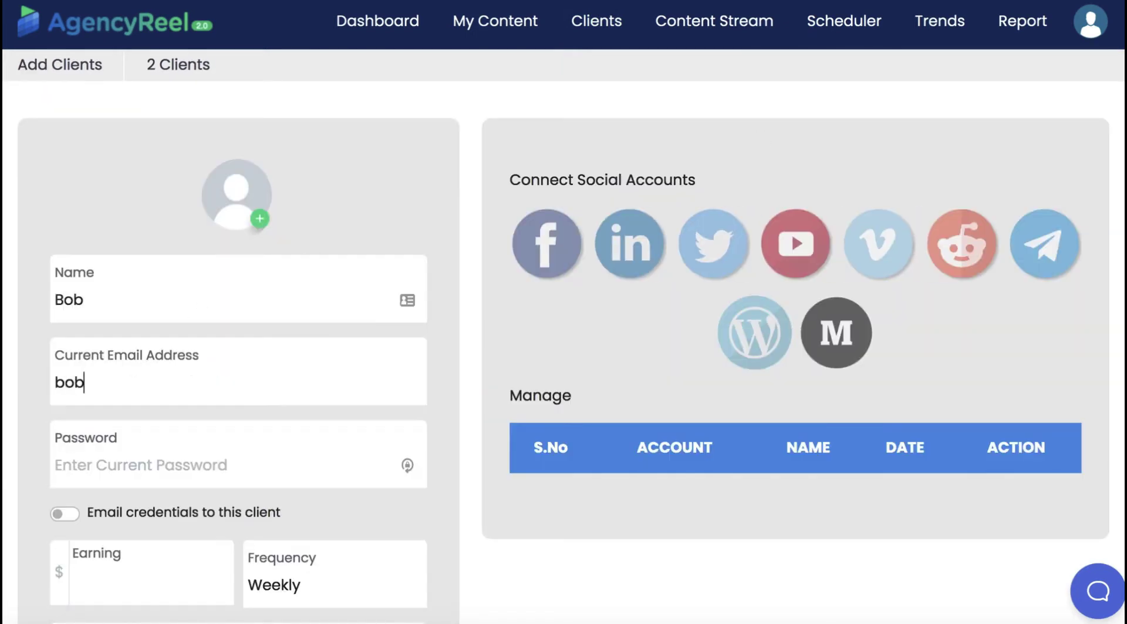
{"action": "type", "text": "@bakery.com"}
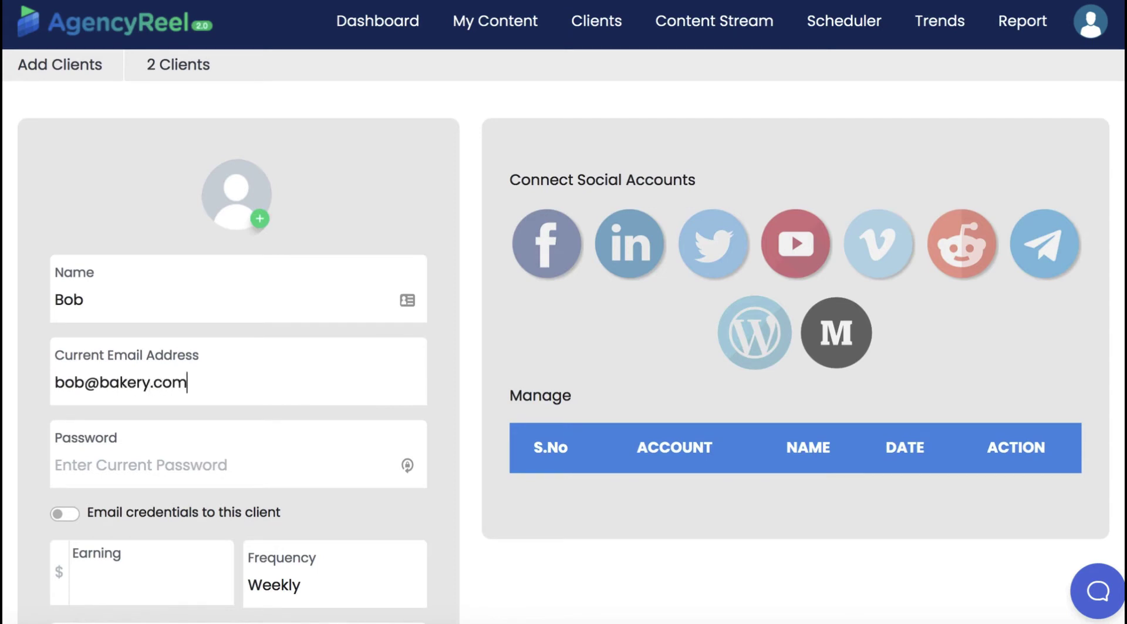
{"action": "left_click", "coordinate": [114, 462]}
{"action": "type", "text": "••••"}
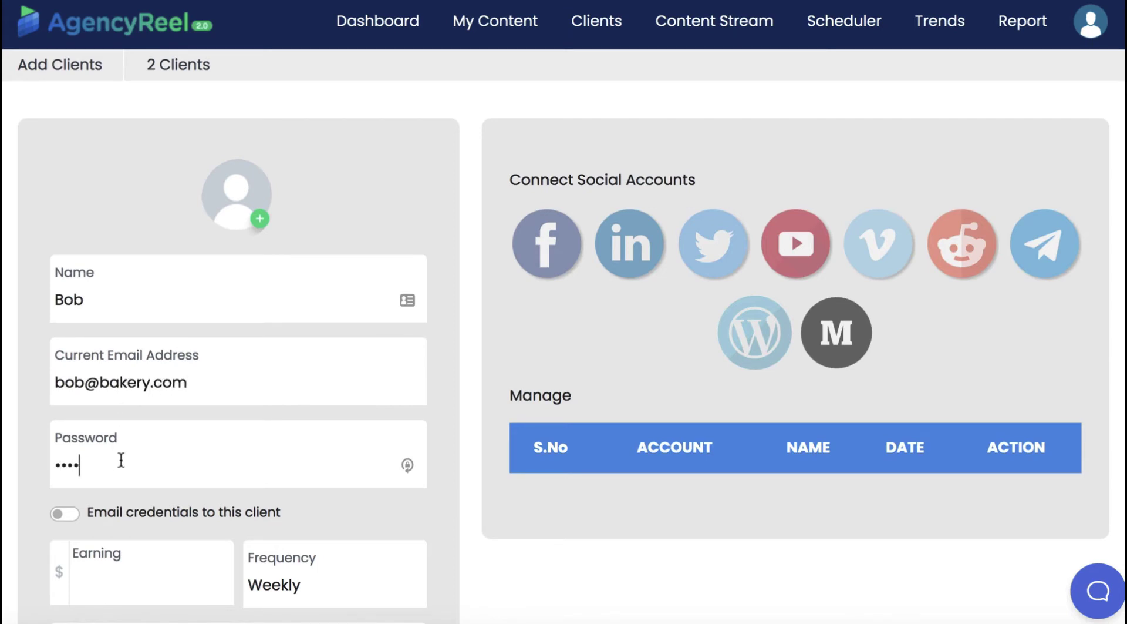
Set the earning to $495 and the company to Bakery, leaving credential e-mails off, and add the description
{"action": "scroll", "coordinate": [121, 458], "scroll_direction": "down", "scroll_amount": 3}
{"action": "left_click", "coordinate": [114, 413]}
{"action": "type", "text": "500"}
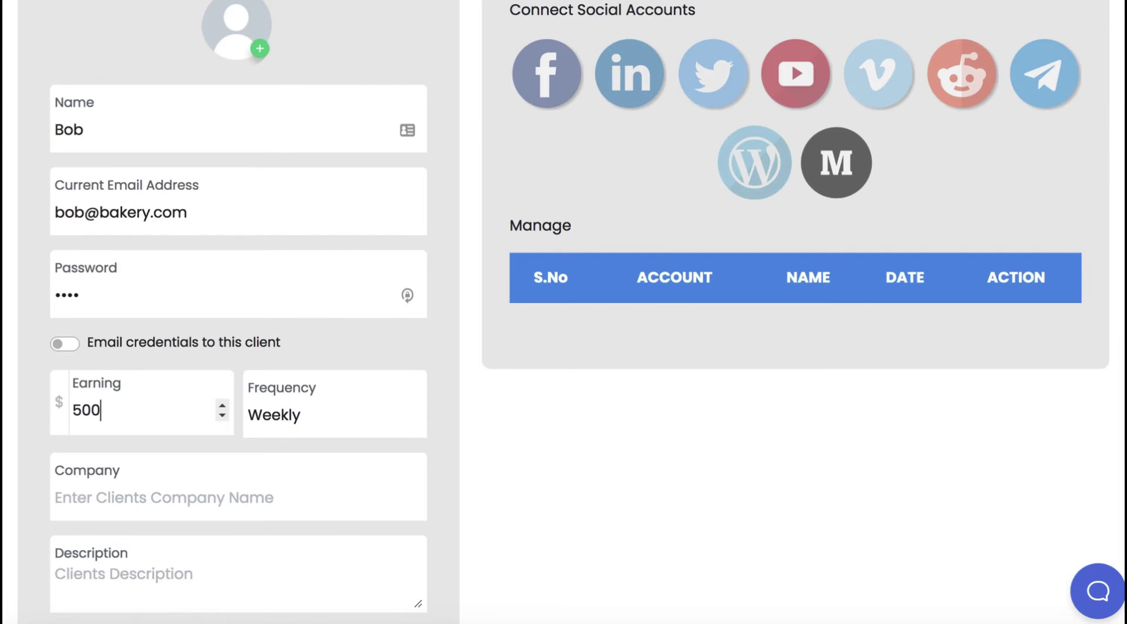
{"action": "scroll", "coordinate": [147, 405], "scroll_direction": "down", "scroll_amount": 5}
{"action": "left_click", "coordinate": [65, 293]}
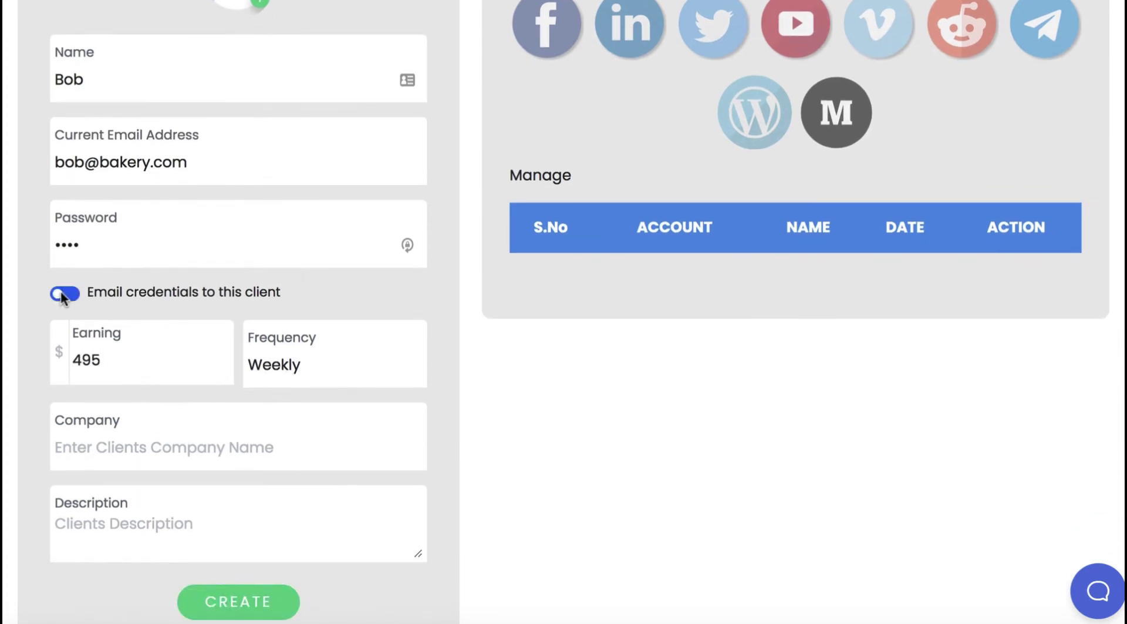
{"action": "left_click", "coordinate": [64, 293]}
{"action": "left_click", "coordinate": [125, 448]}
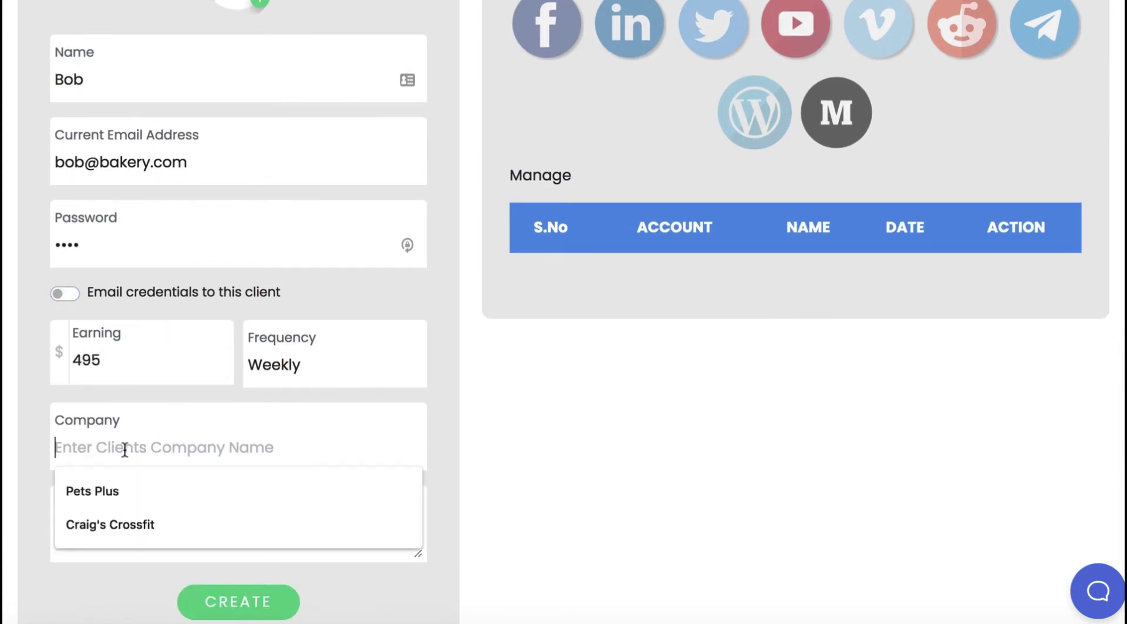
{"action": "type", "text": "Bakery"}
{"action": "left_click", "coordinate": [237, 481]}
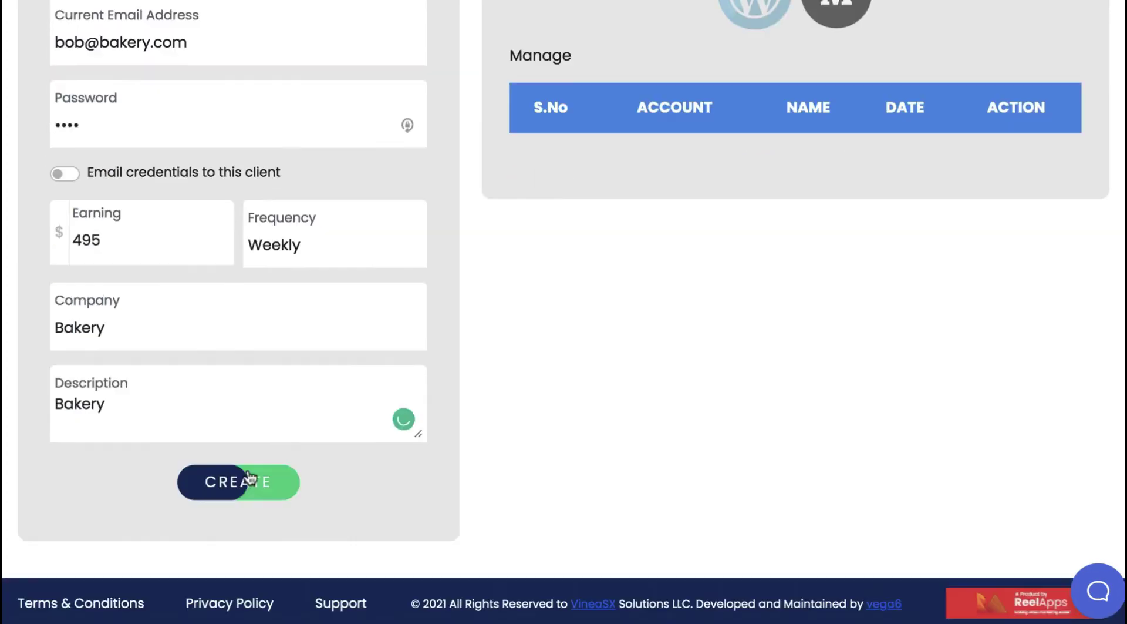
Create the client and dismiss the Facebook account connection prompt
{"action": "left_click", "coordinate": [602, 413]}
{"action": "left_click", "coordinate": [546, 260]}
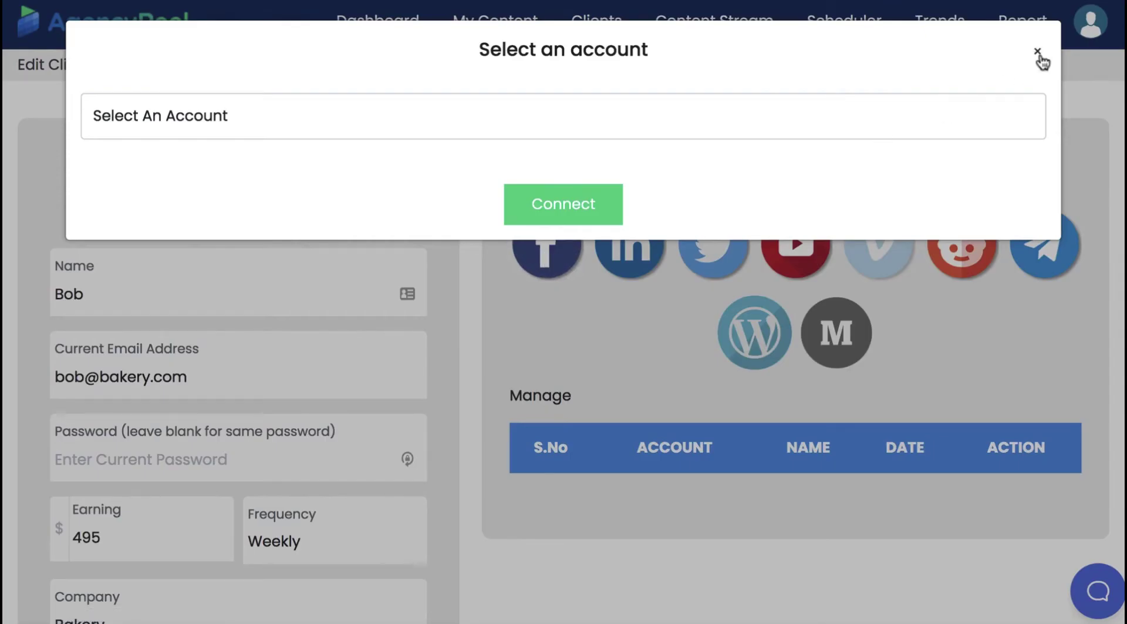
{"action": "left_click", "coordinate": [1039, 52]}
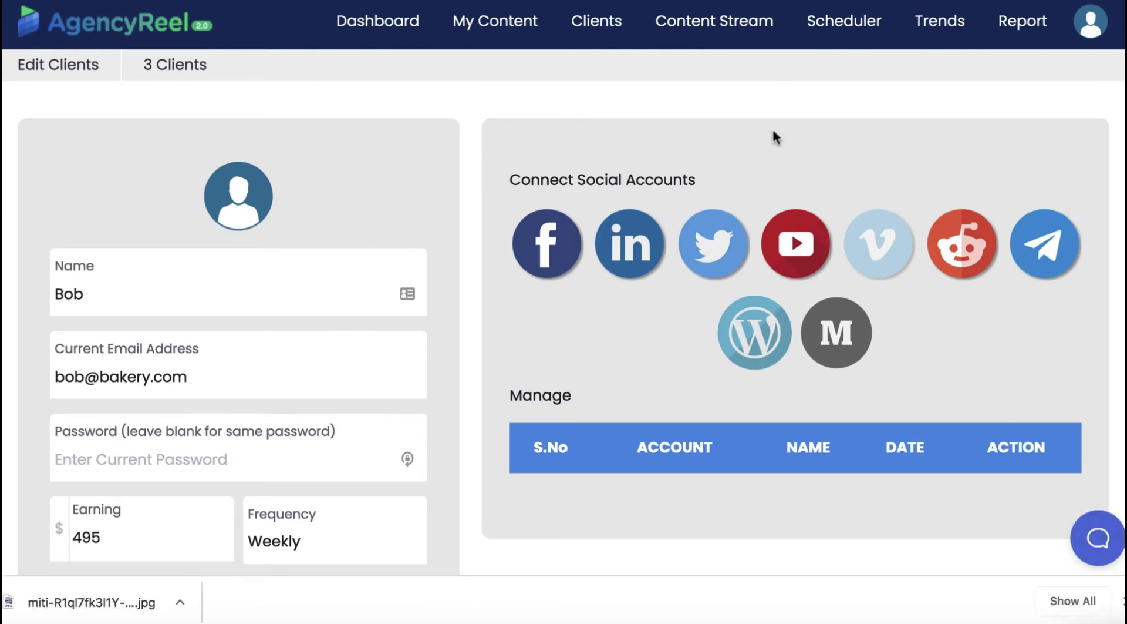
Go to the content streams list
{"action": "left_click", "coordinate": [727, 31]}
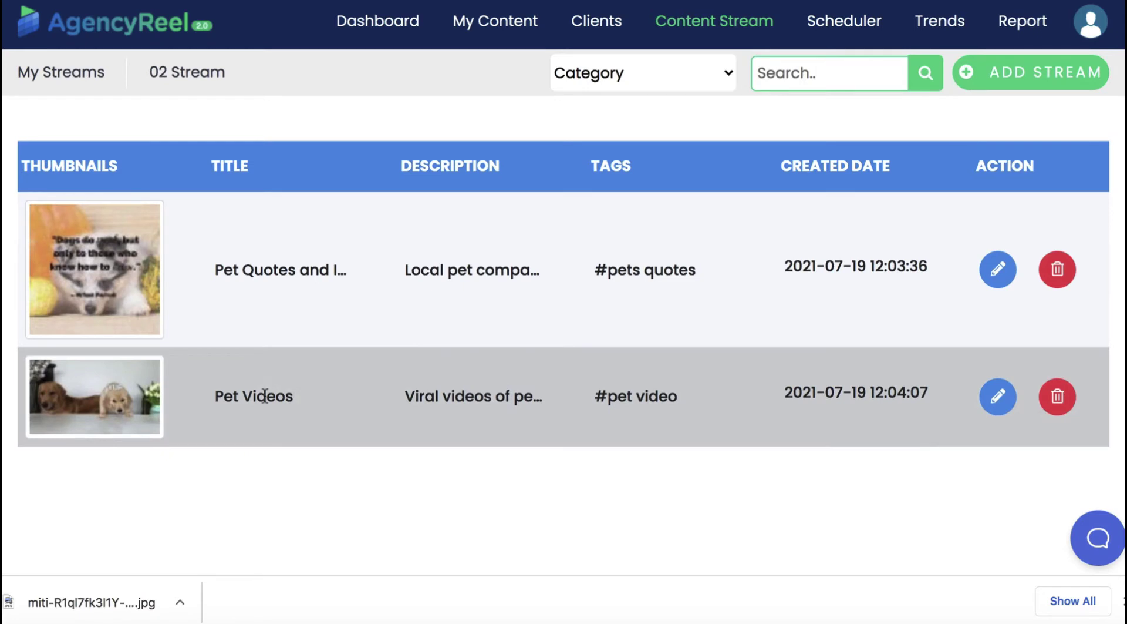
{"action": "left_click_drag", "start_coordinate": [221, 390], "coordinate": [275, 398]}
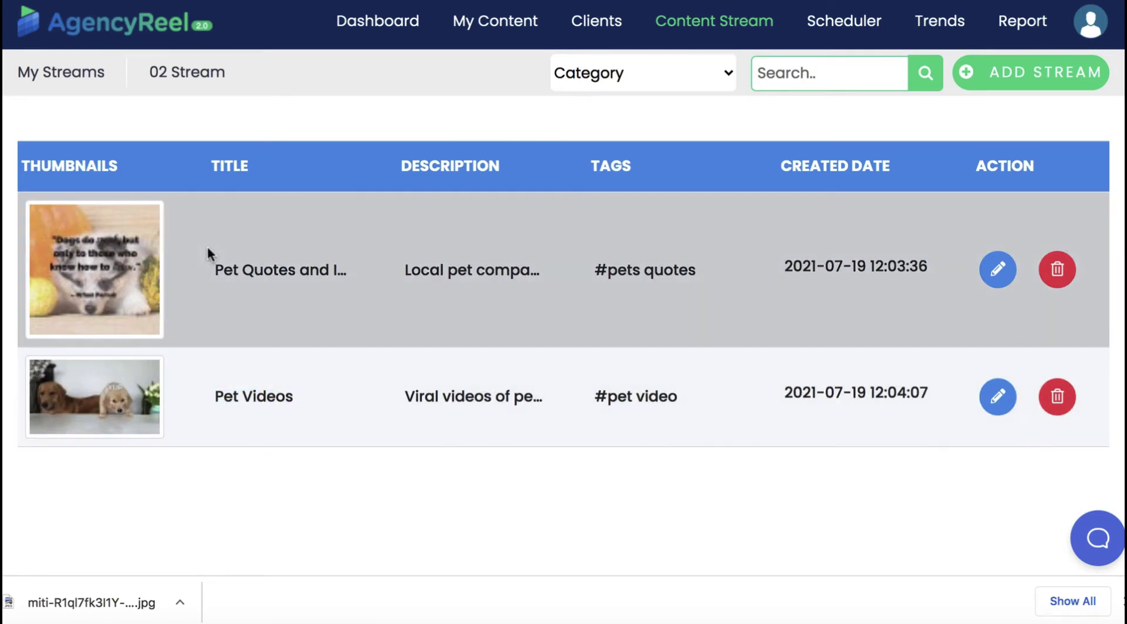
{"action": "left_click_drag", "start_coordinate": [216, 267], "coordinate": [298, 271]}
{"action": "left_click", "coordinate": [298, 272]}
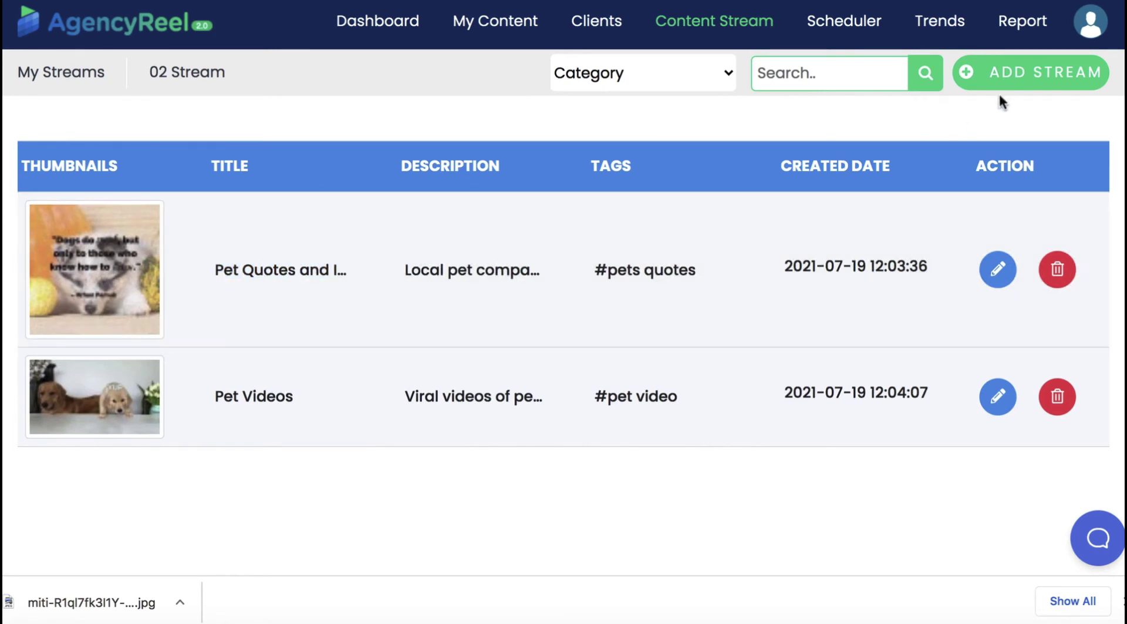
Create stream 'Bakery Images', tagged bakery, described 'Bakery images for local client.', and continue to upload
{"action": "left_click", "coordinate": [1006, 75]}
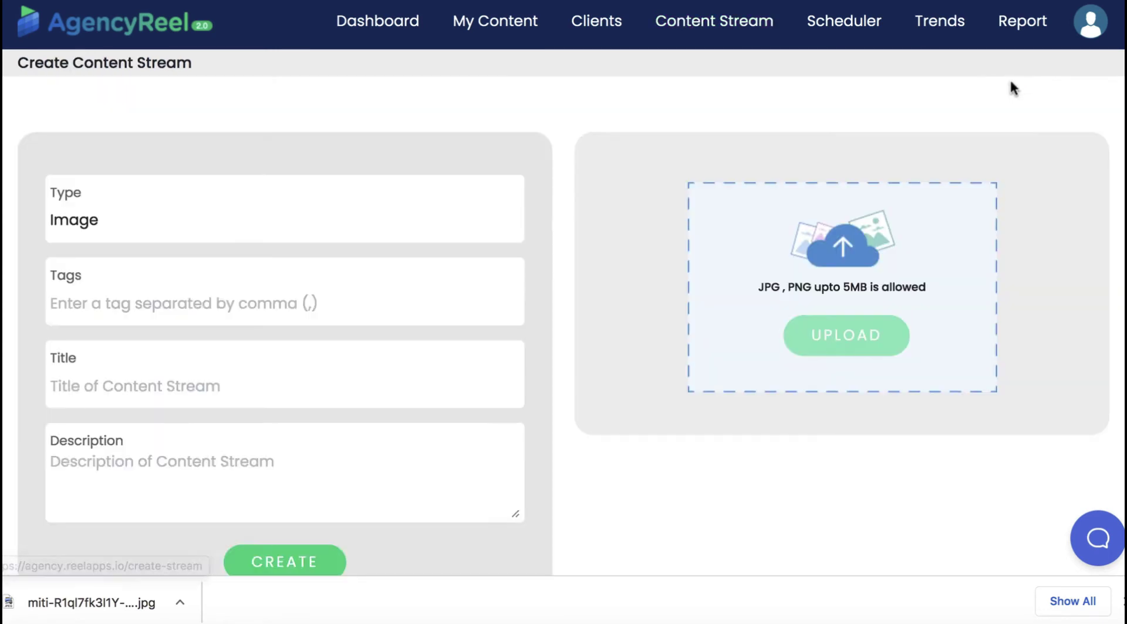
{"action": "left_click", "coordinate": [135, 303]}
{"action": "type", "text": "bakery"}
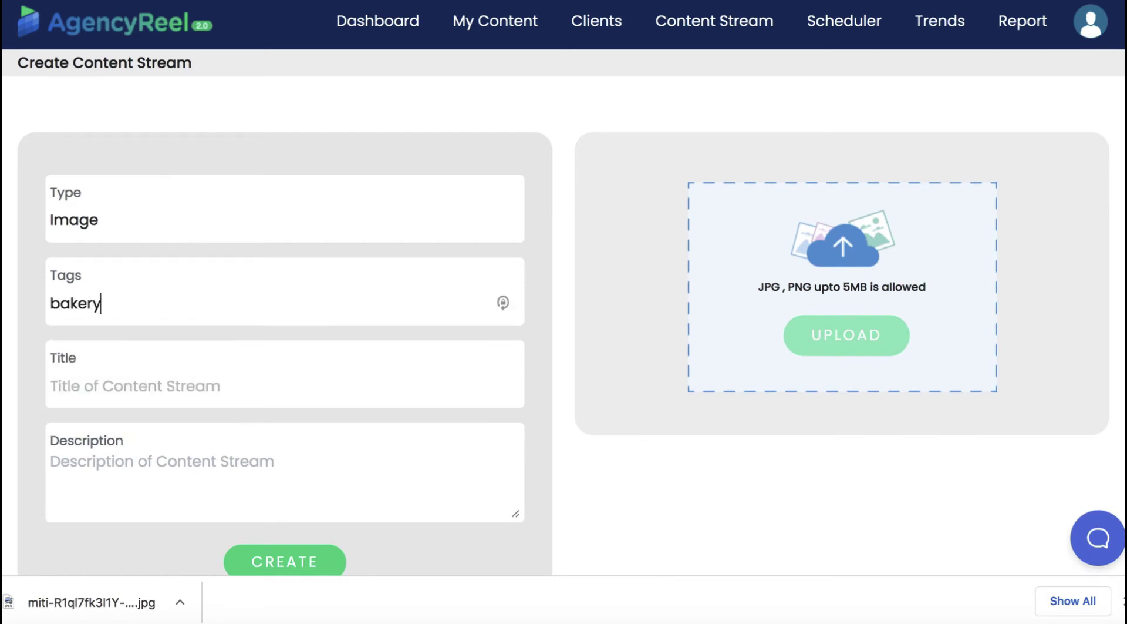
{"action": "left_click", "coordinate": [143, 376]}
{"action": "type", "text": "Bakery "}
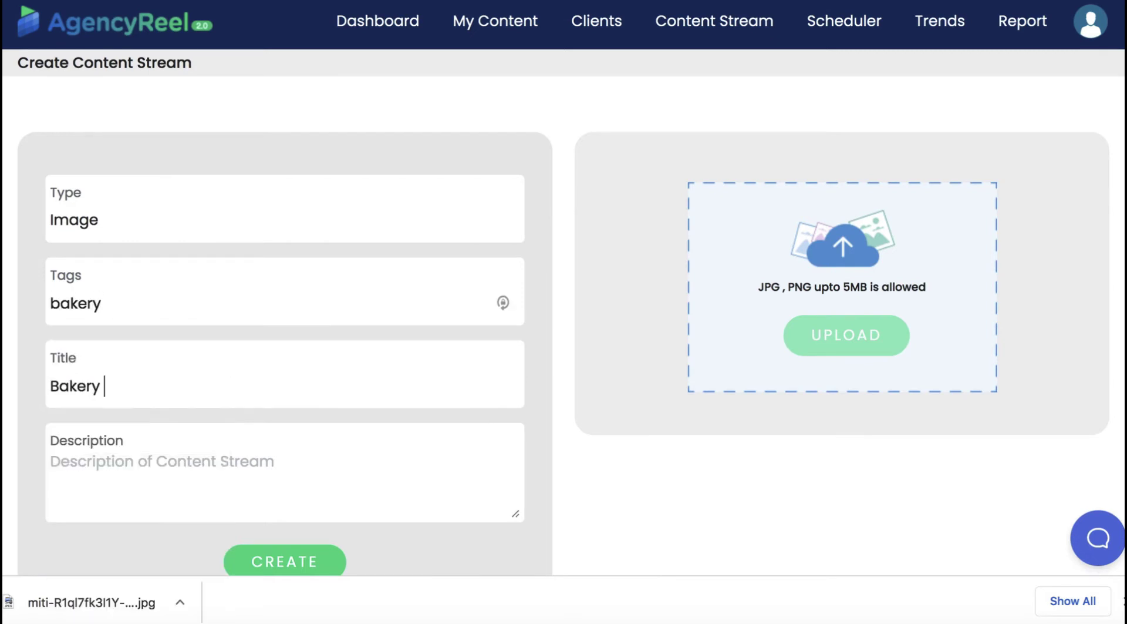
{"action": "type", "text": "Images"}
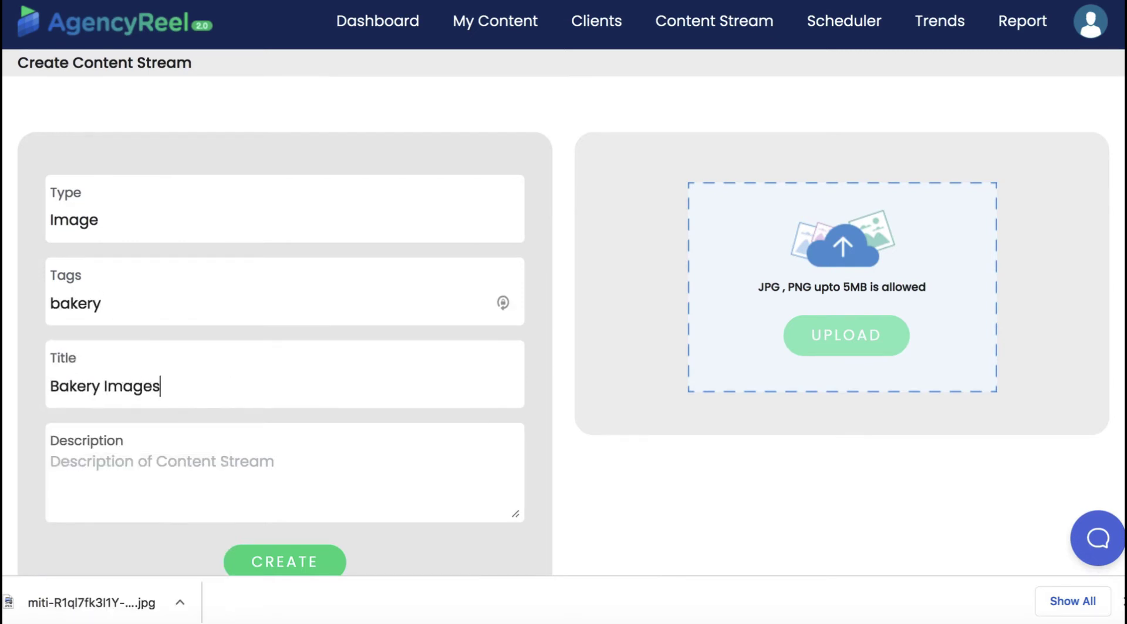
{"action": "left_click", "coordinate": [137, 458]}
{"action": "type", "text": "Bakery images for local client."}
{"action": "scroll", "coordinate": [403, 464], "scroll_direction": "down", "scroll_amount": 1}
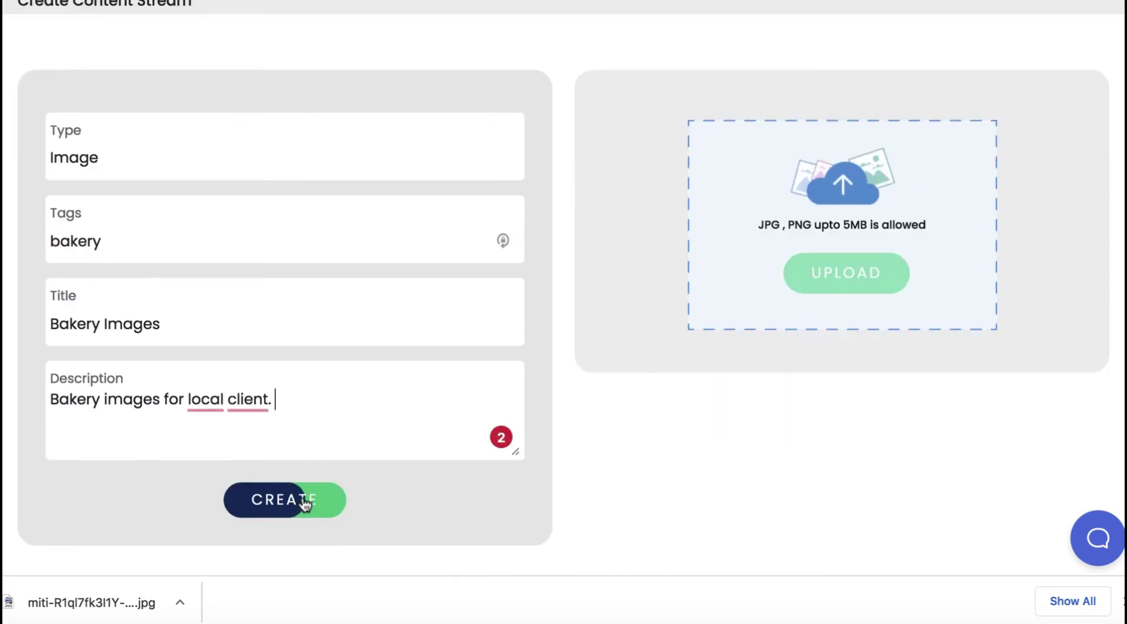
{"action": "left_click", "coordinate": [304, 503]}
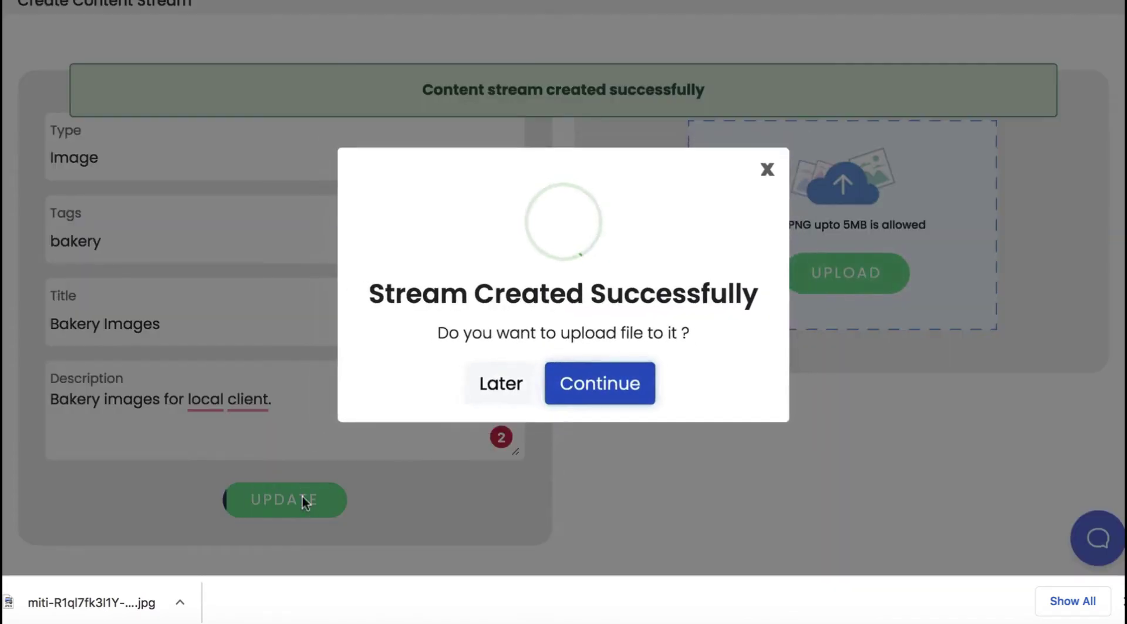
{"action": "left_click", "coordinate": [618, 390]}
Upload miti-R1ql7fk3l1Y-unsplash.jpg from Downloads into the Bakery Images stream
{"action": "left_click", "coordinate": [868, 277]}
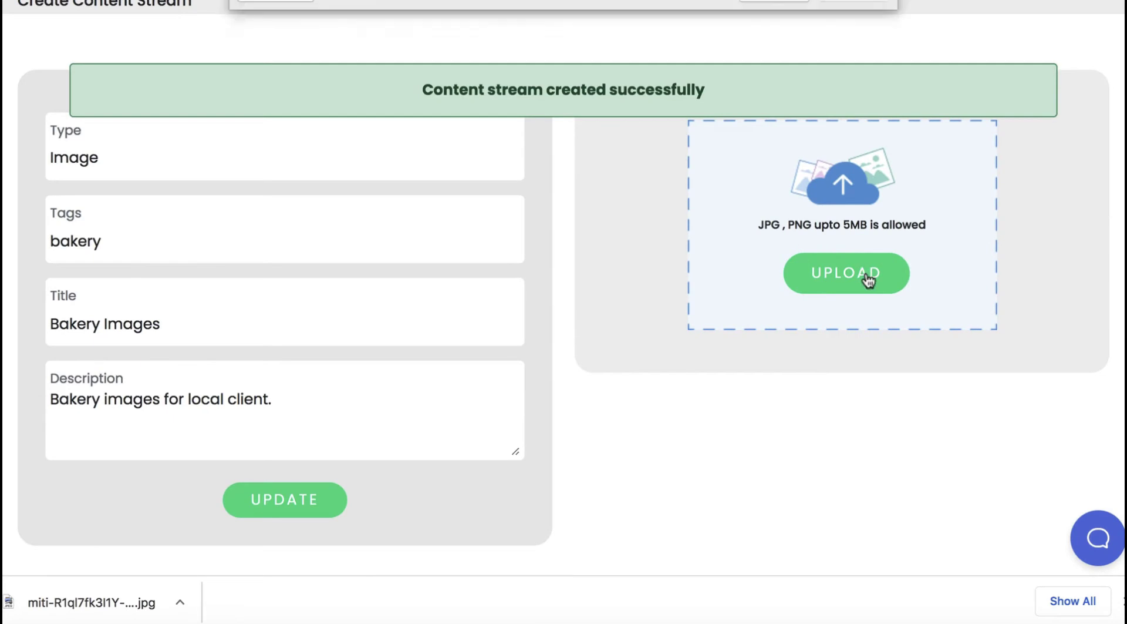
{"action": "left_click", "coordinate": [459, 61]}
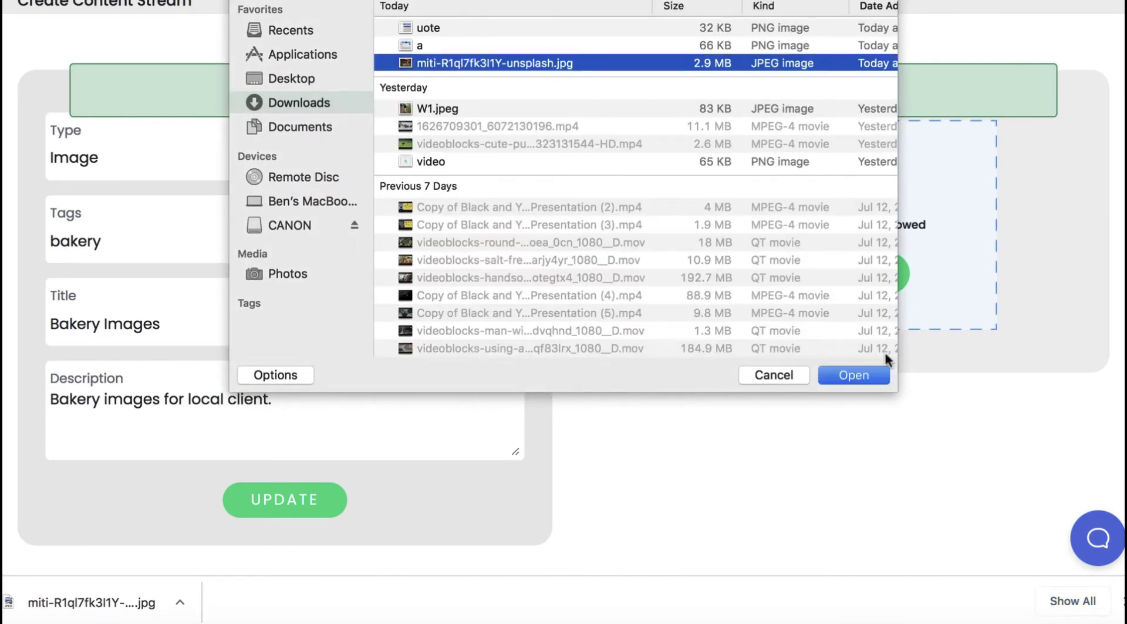
{"action": "left_click", "coordinate": [858, 374]}
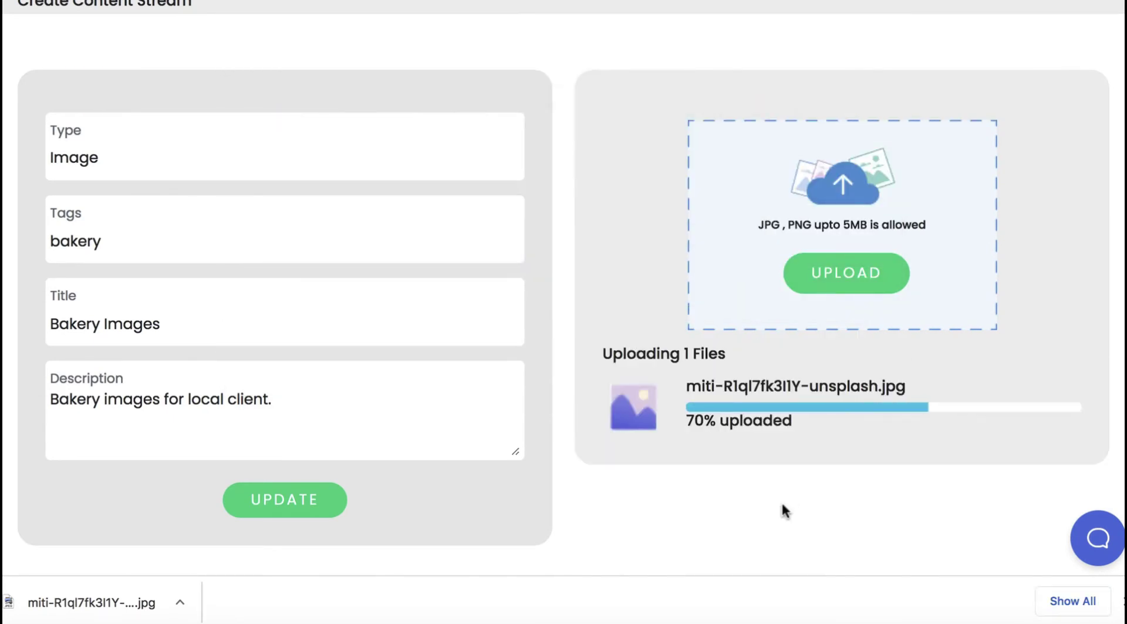
{"action": "scroll", "coordinate": [782, 509], "scroll_direction": "down", "scroll_amount": 5}
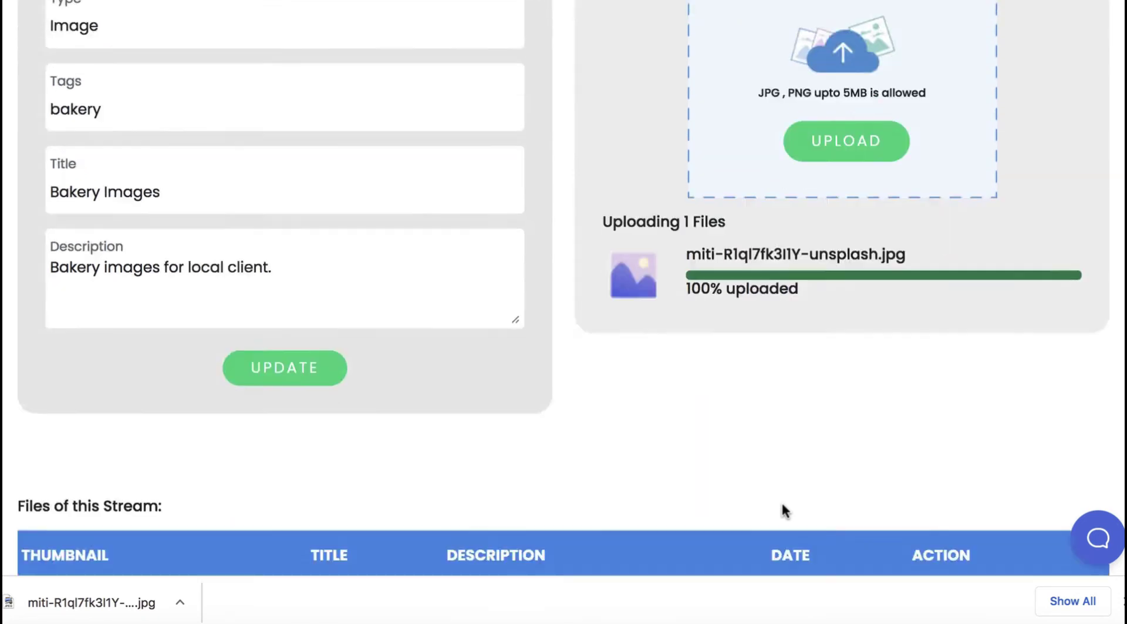
Open the uploaded file's details and replace its description with 'The description'
{"action": "left_click", "coordinate": [1004, 470]}
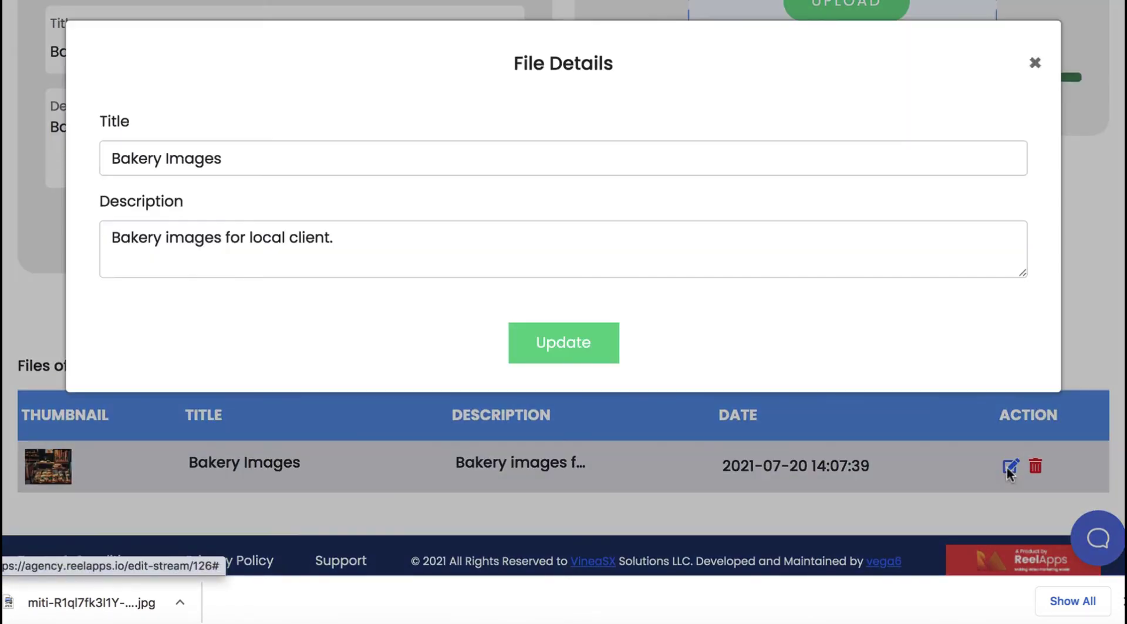
{"action": "left_click", "coordinate": [383, 241]}
{"action": "key", "text": "ctrl+a"}
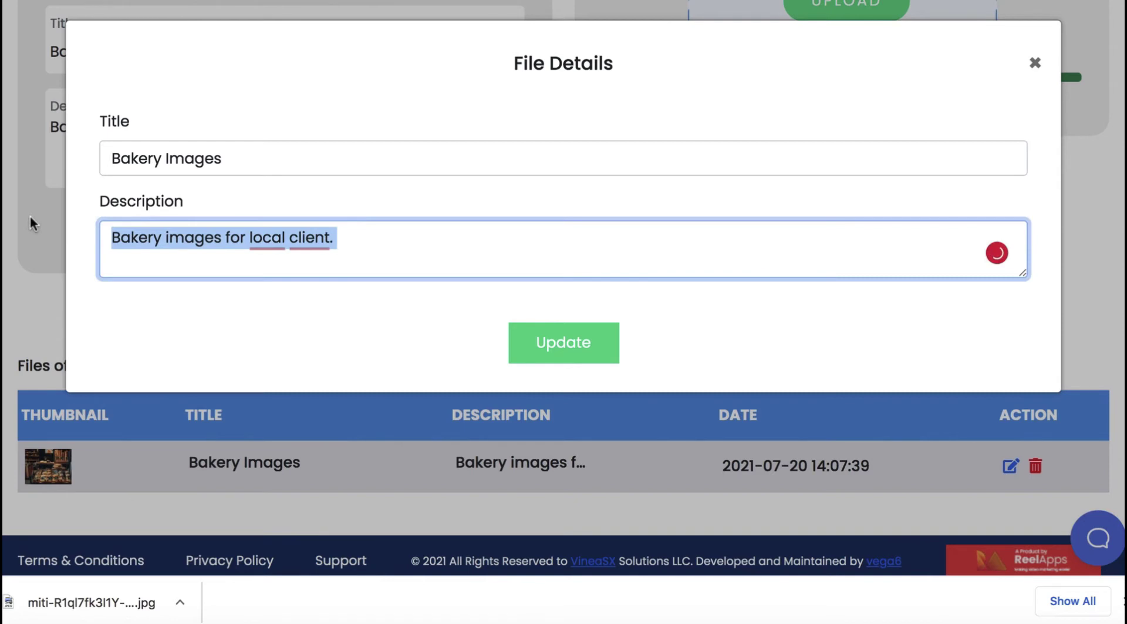
{"action": "type", "text": "The description"}
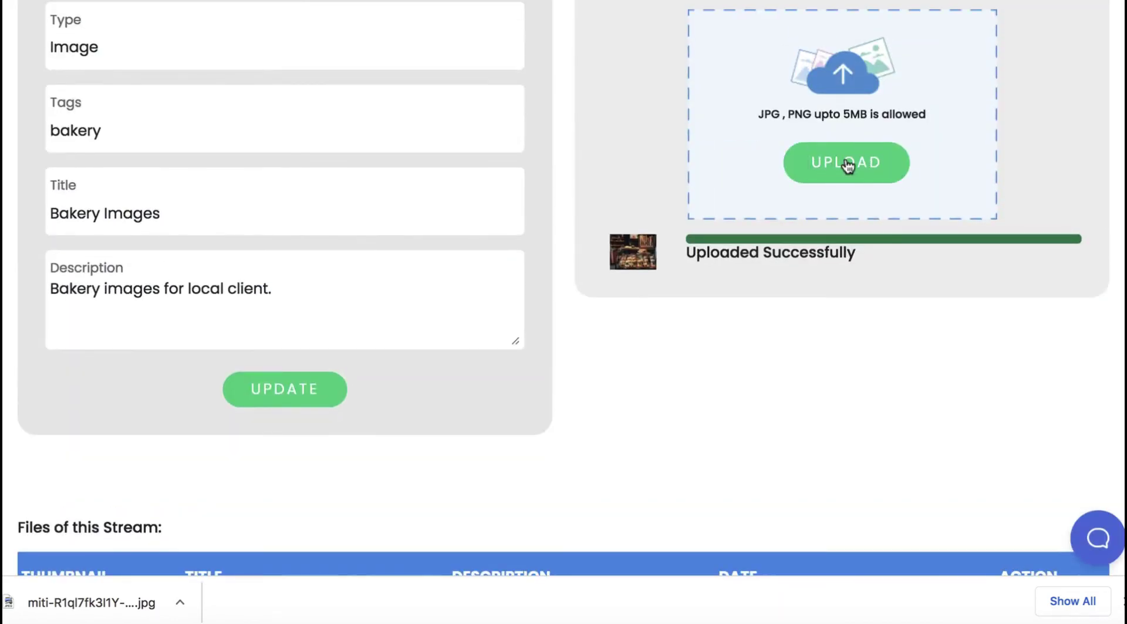
{"action": "scroll", "coordinate": [848, 165], "scroll_direction": "up", "scroll_amount": 3}
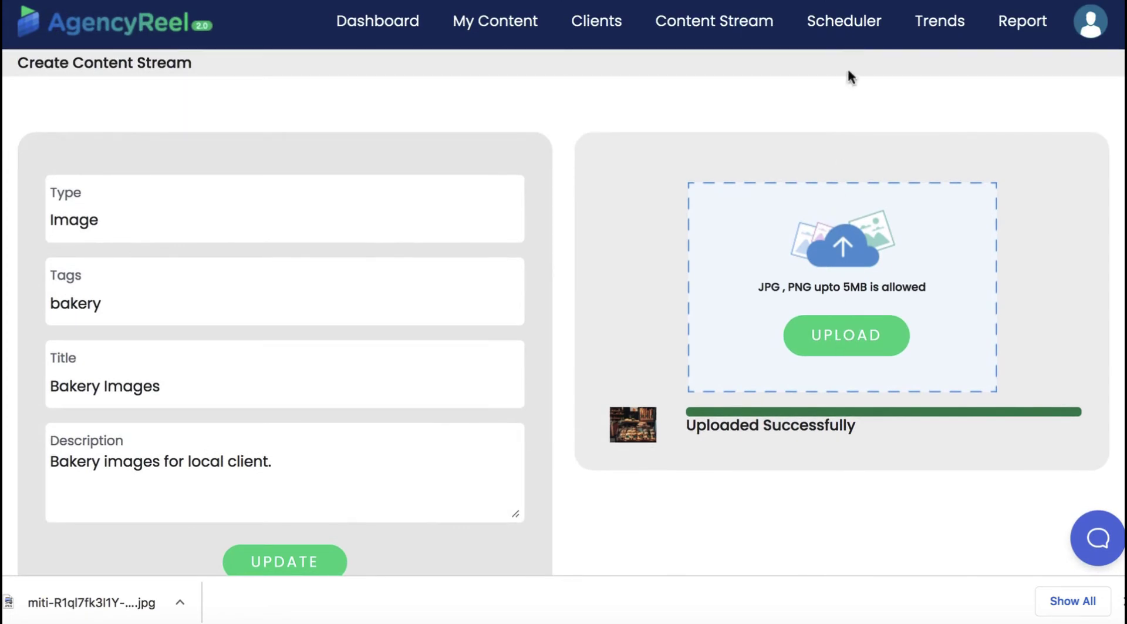
Open the Scheduler calendar, close the downloads bar, and scroll to July 2021's last week
{"action": "left_click", "coordinate": [854, 28]}
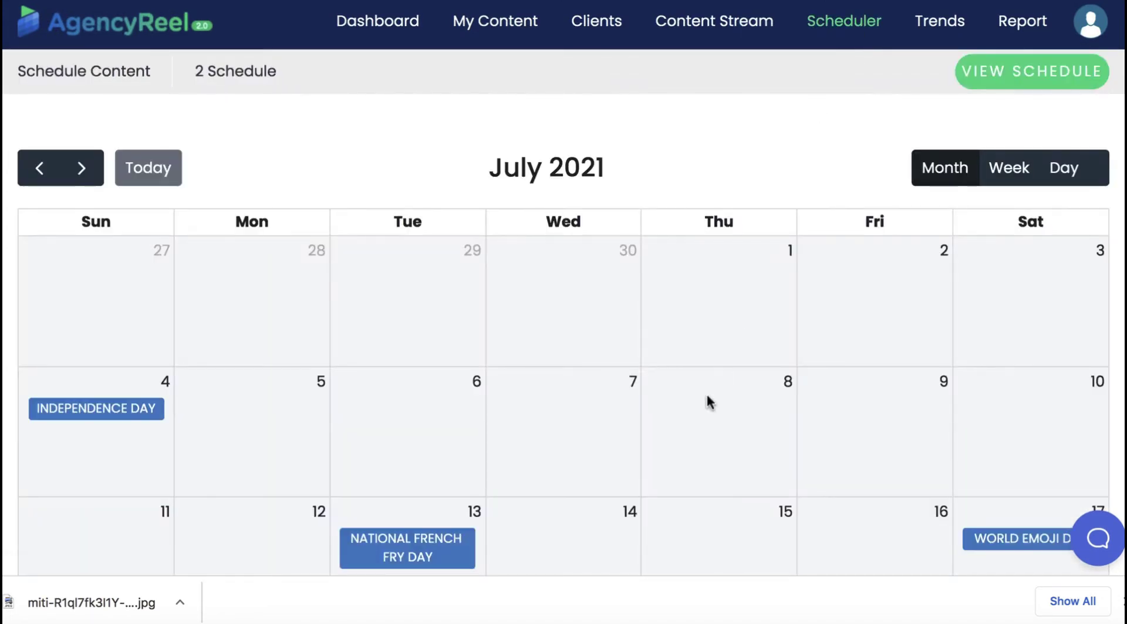
{"action": "scroll", "coordinate": [707, 398], "scroll_direction": "down", "scroll_amount": 3}
{"action": "scroll", "coordinate": [707, 399], "scroll_direction": "down", "scroll_amount": 4}
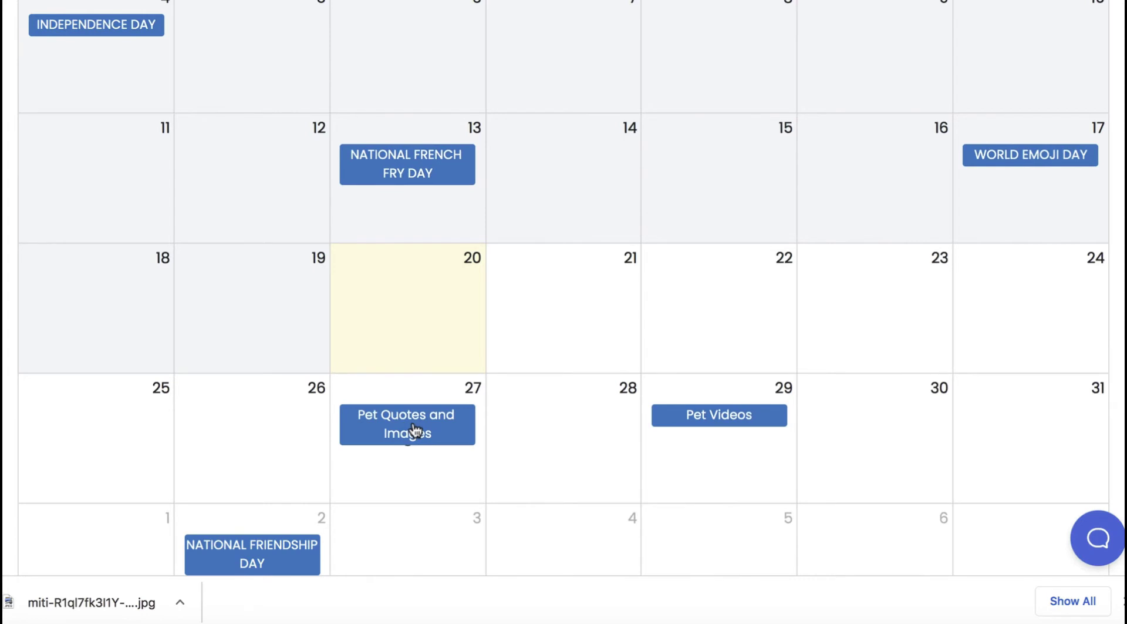
{"action": "mouse_move", "coordinate": [671, 423]}
{"action": "left_click", "coordinate": [1121, 600]}
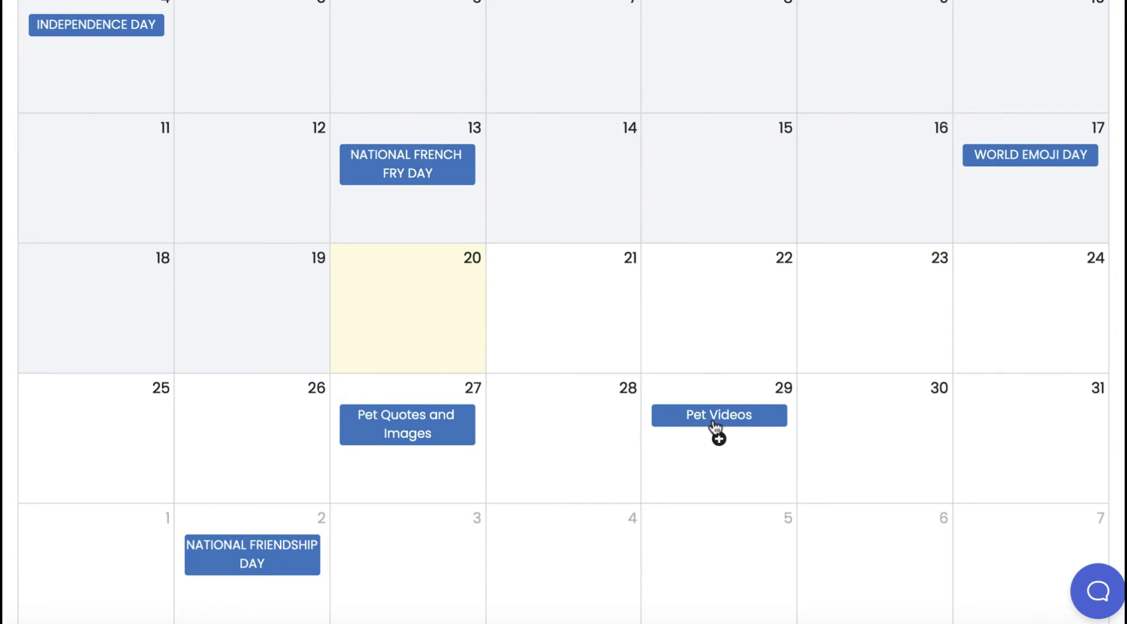
{"action": "scroll", "coordinate": [715, 425], "scroll_direction": "down", "scroll_amount": 1}
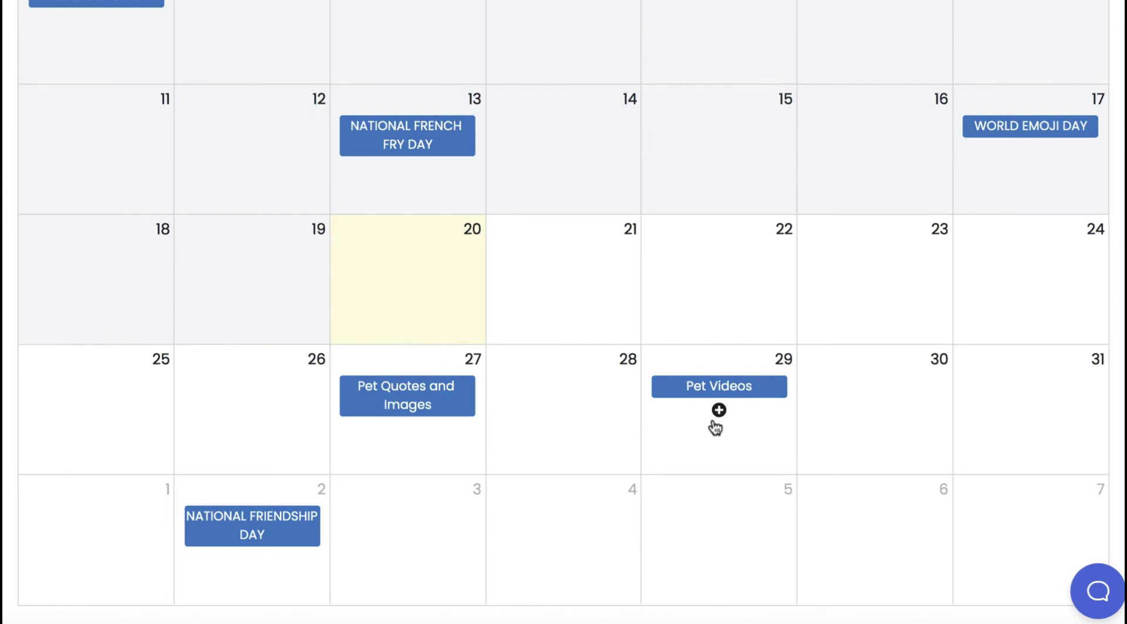
Start a calendar schedule for Pets Plus, its pet stream and the Animal Rescue Facebook account
{"action": "left_click", "coordinate": [874, 410]}
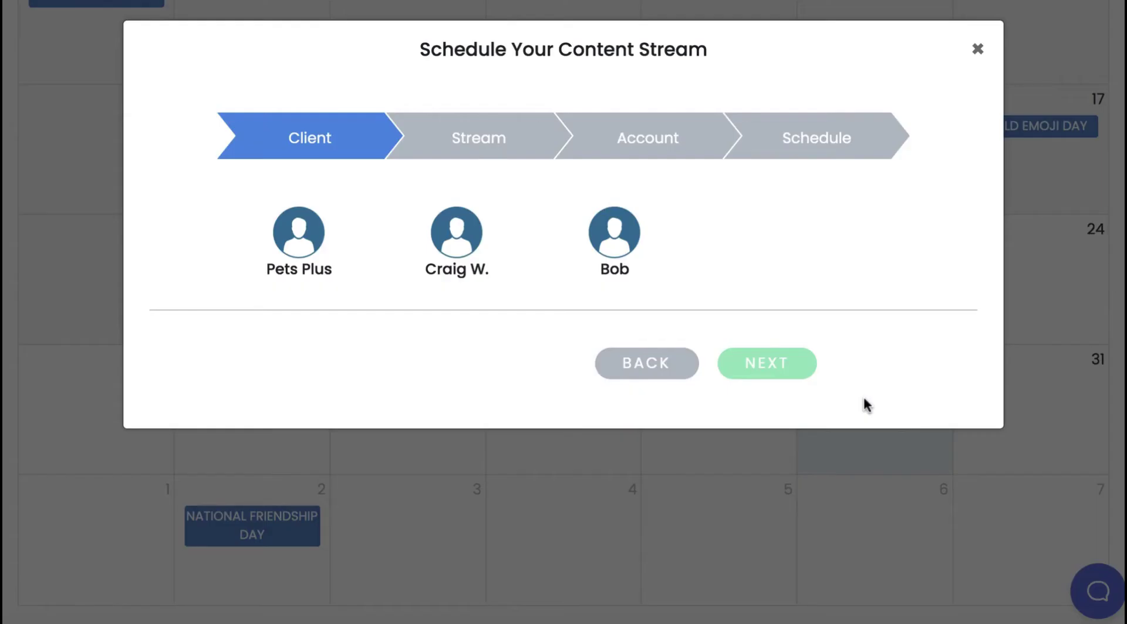
{"action": "left_click", "coordinate": [324, 259]}
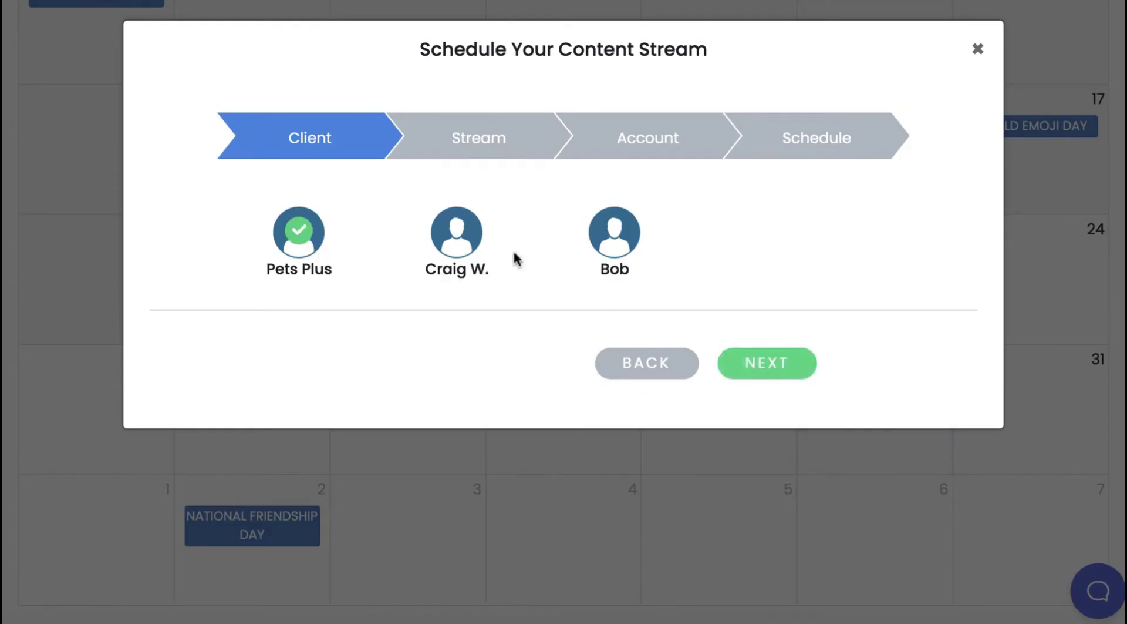
{"action": "left_click", "coordinate": [760, 368]}
{"action": "left_click", "coordinate": [327, 244]}
{"action": "left_click", "coordinate": [763, 360]}
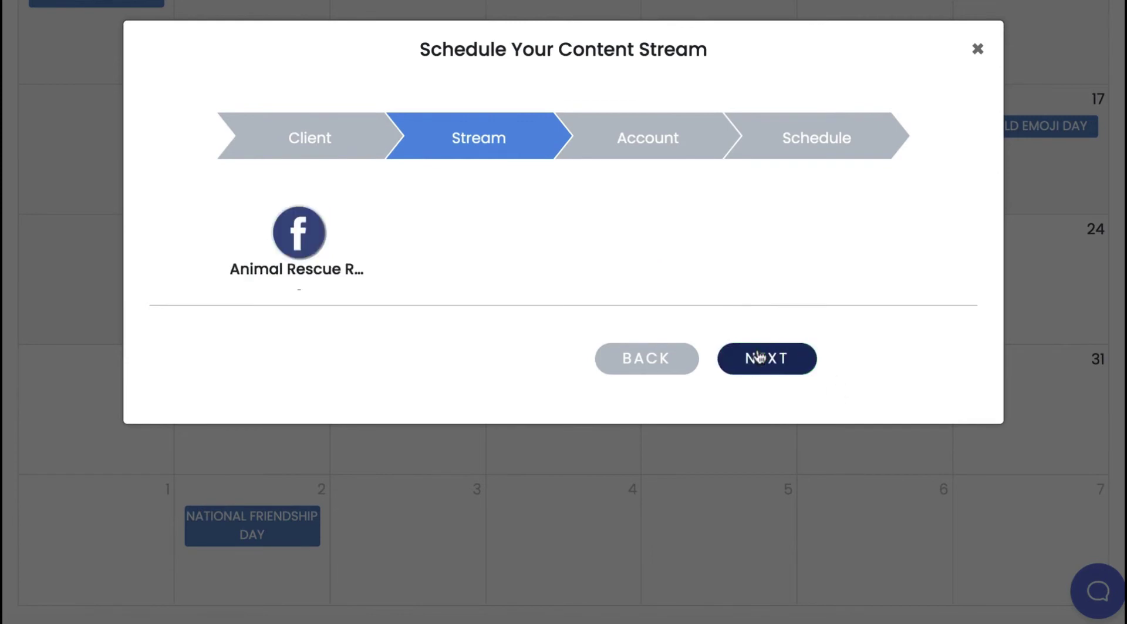
{"action": "left_click", "coordinate": [348, 258]}
{"action": "left_click", "coordinate": [741, 358]}
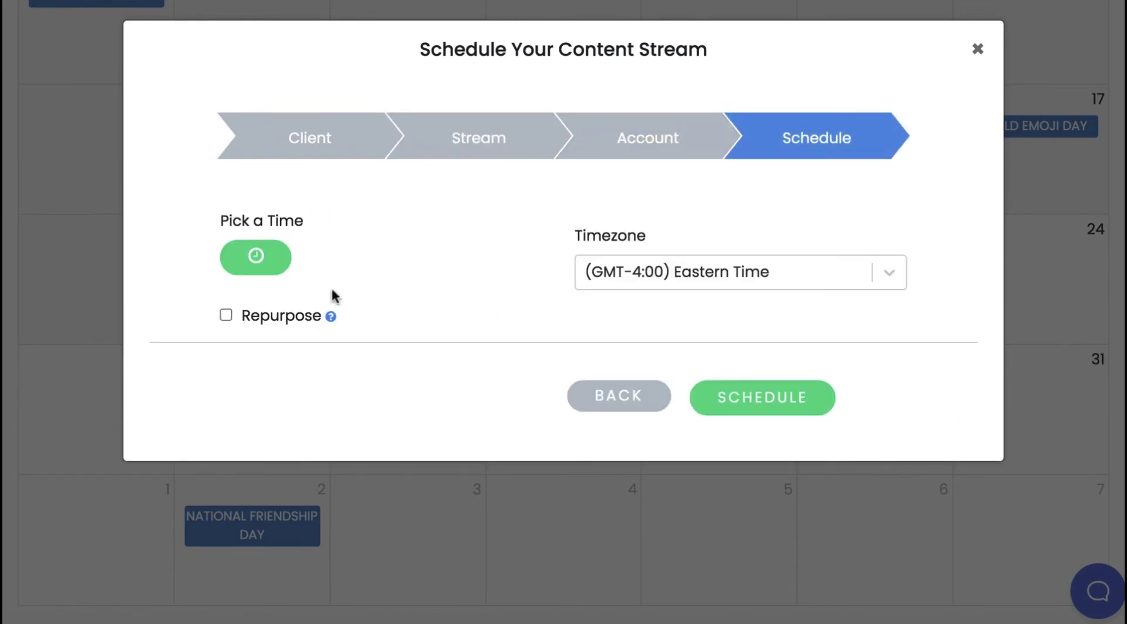
Enable Repurpose, keep the posting time at 12:00, and submit the schedule
{"action": "left_click", "coordinate": [226, 315]}
{"action": "left_click", "coordinate": [259, 256]}
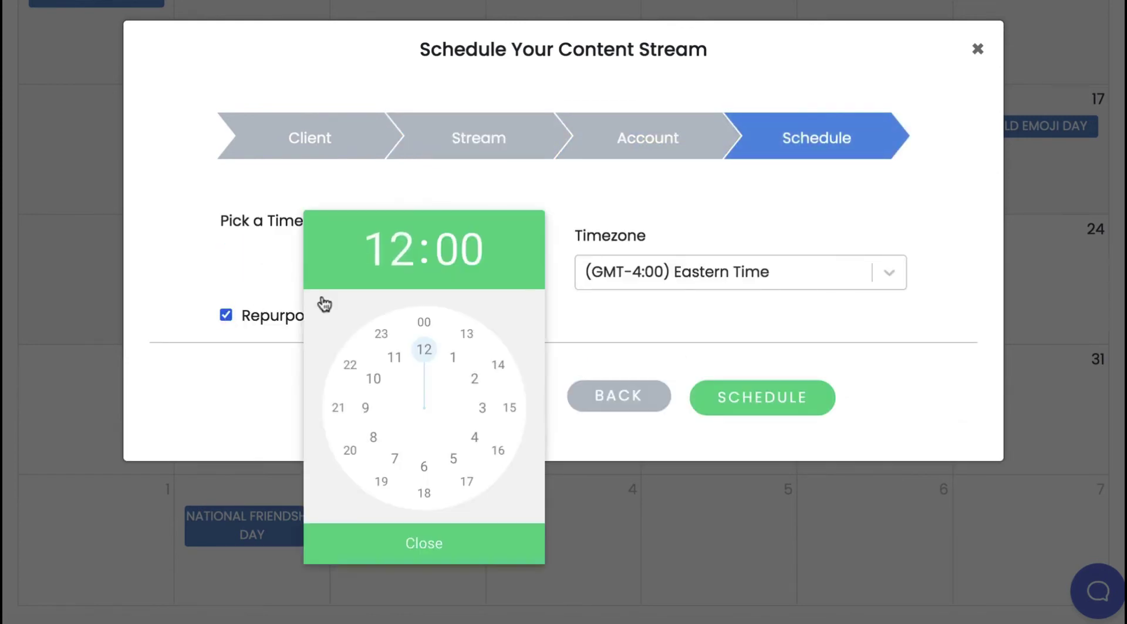
{"action": "left_click", "coordinate": [444, 544]}
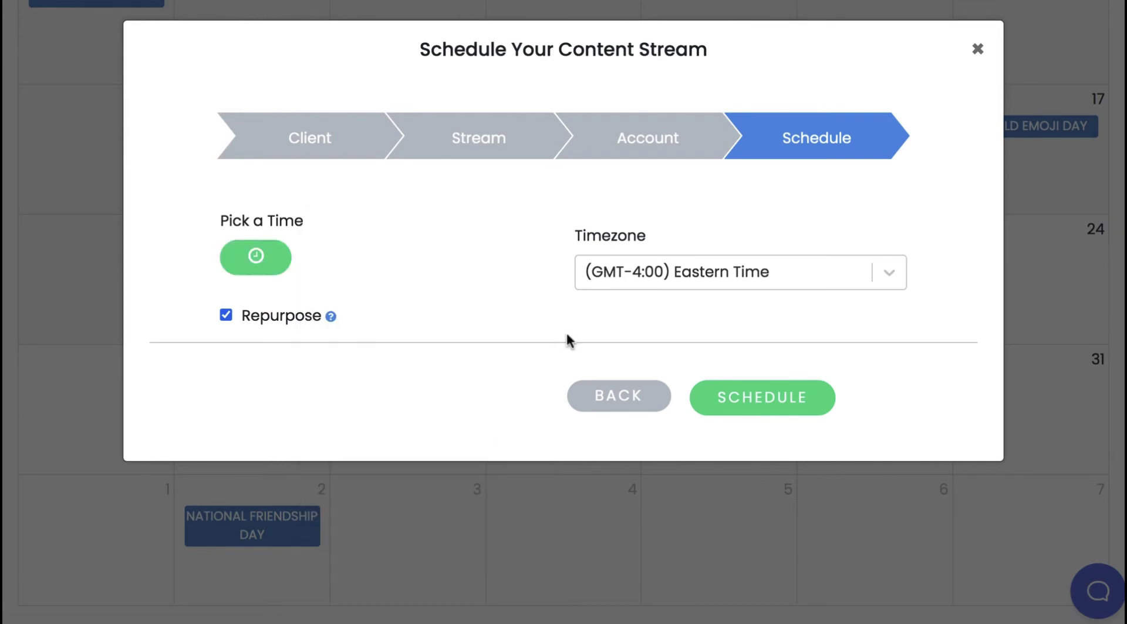
{"action": "left_click", "coordinate": [762, 401]}
{"action": "left_click", "coordinate": [978, 49]}
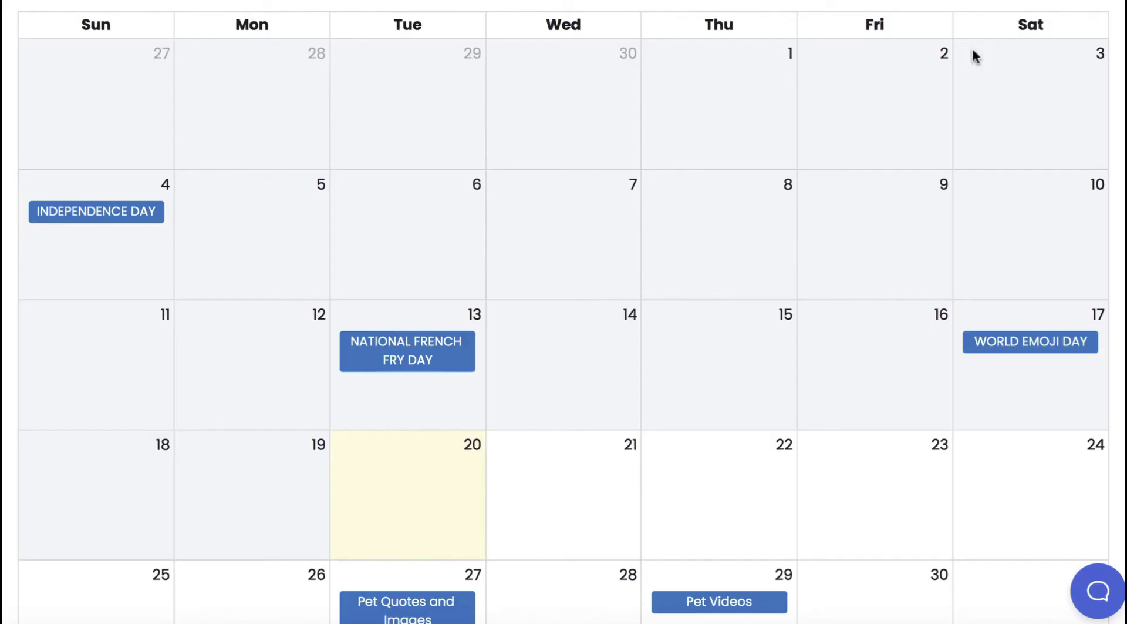
{"action": "scroll", "coordinate": [751, 218], "scroll_direction": "up", "scroll_amount": 3}
{"action": "scroll", "coordinate": [752, 221], "scroll_direction": "up", "scroll_amount": 1}
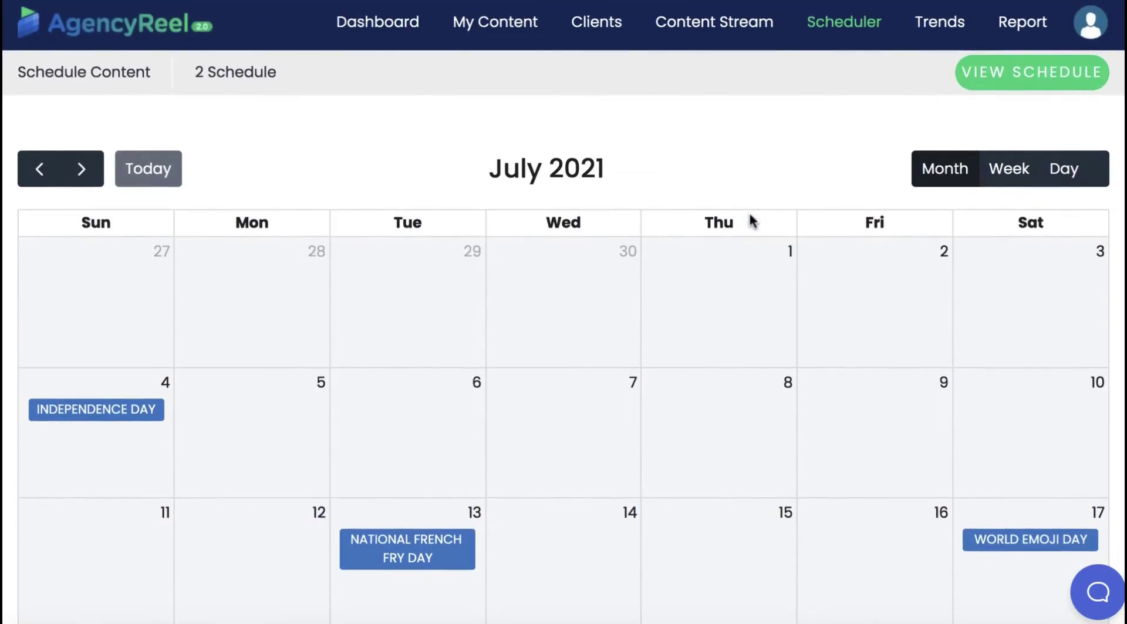
Search Reddit trends for 'dogs' on the Trends page and browse the relevance-sorted results
{"action": "left_click", "coordinate": [958, 26]}
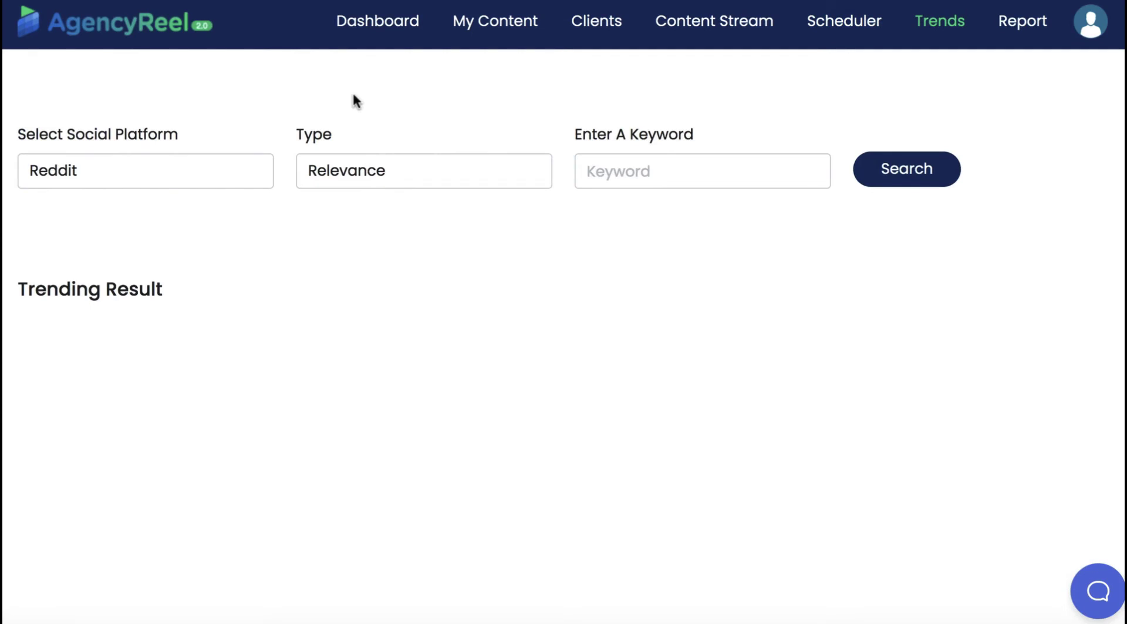
{"action": "left_click", "coordinate": [603, 174]}
{"action": "type", "text": "dogs"}
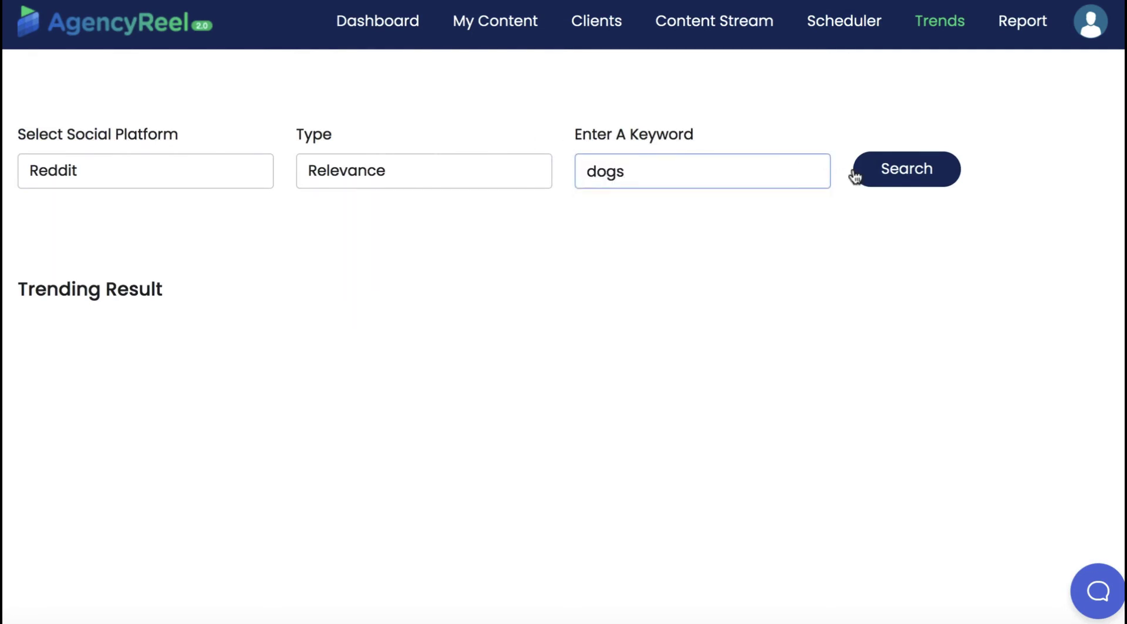
{"action": "left_click", "coordinate": [887, 170]}
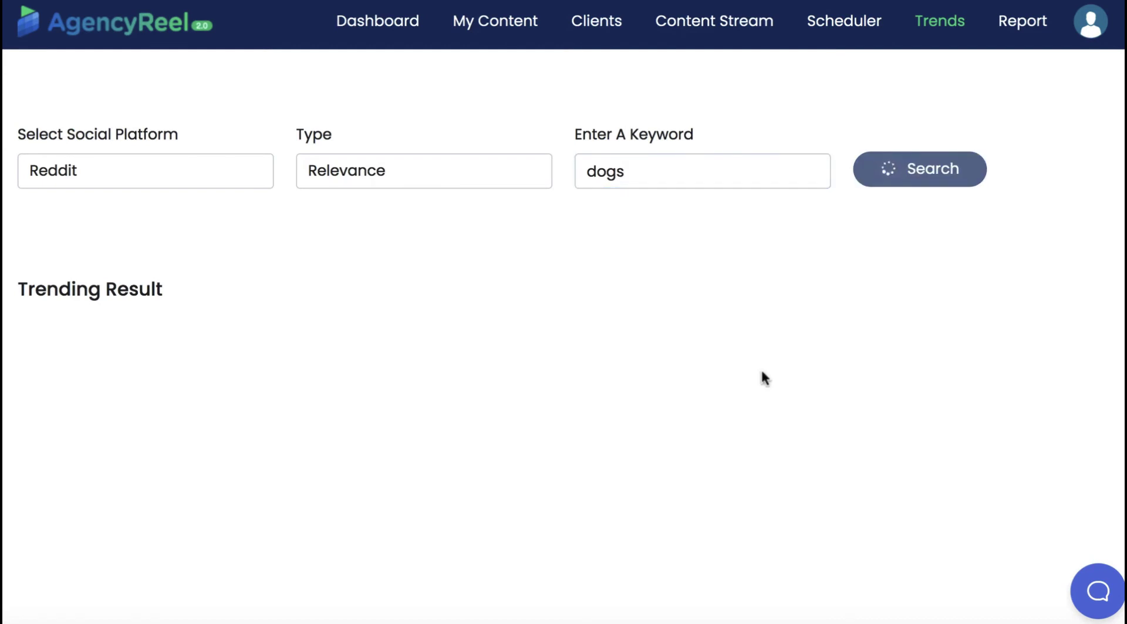
{"action": "scroll", "coordinate": [762, 369], "scroll_direction": "down", "scroll_amount": 10}
{"action": "scroll", "coordinate": [763, 370], "scroll_direction": "down", "scroll_amount": 15}
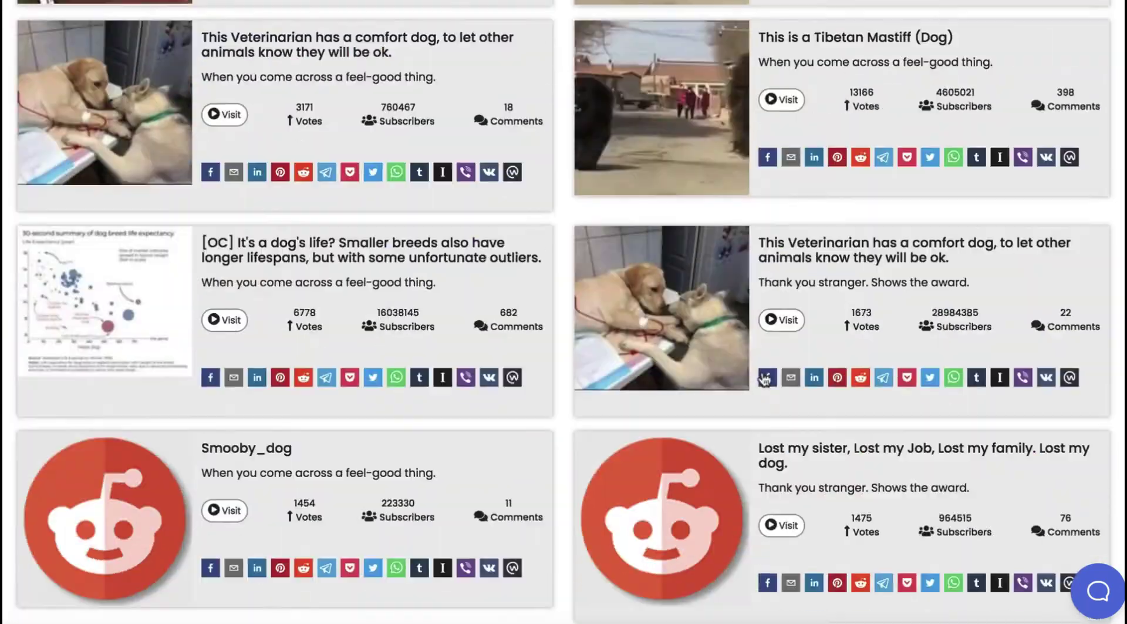
{"action": "scroll", "coordinate": [762, 370], "scroll_direction": "up", "scroll_amount": 16}
{"action": "scroll", "coordinate": [763, 370], "scroll_direction": "up", "scroll_amount": 10}
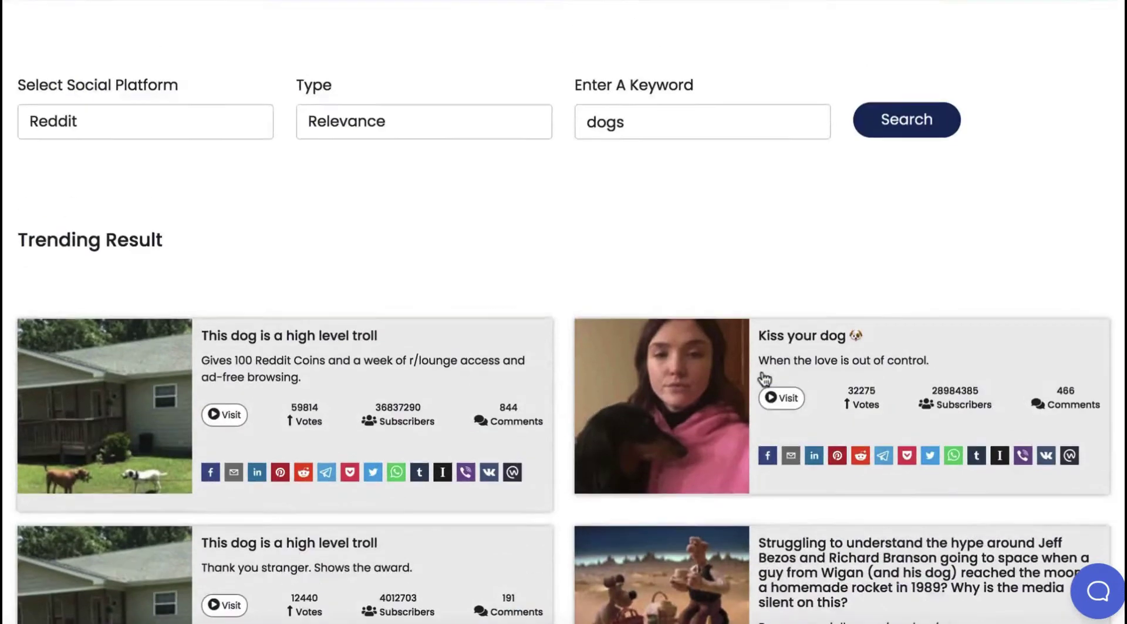
{"action": "left_click", "coordinate": [187, 171]}
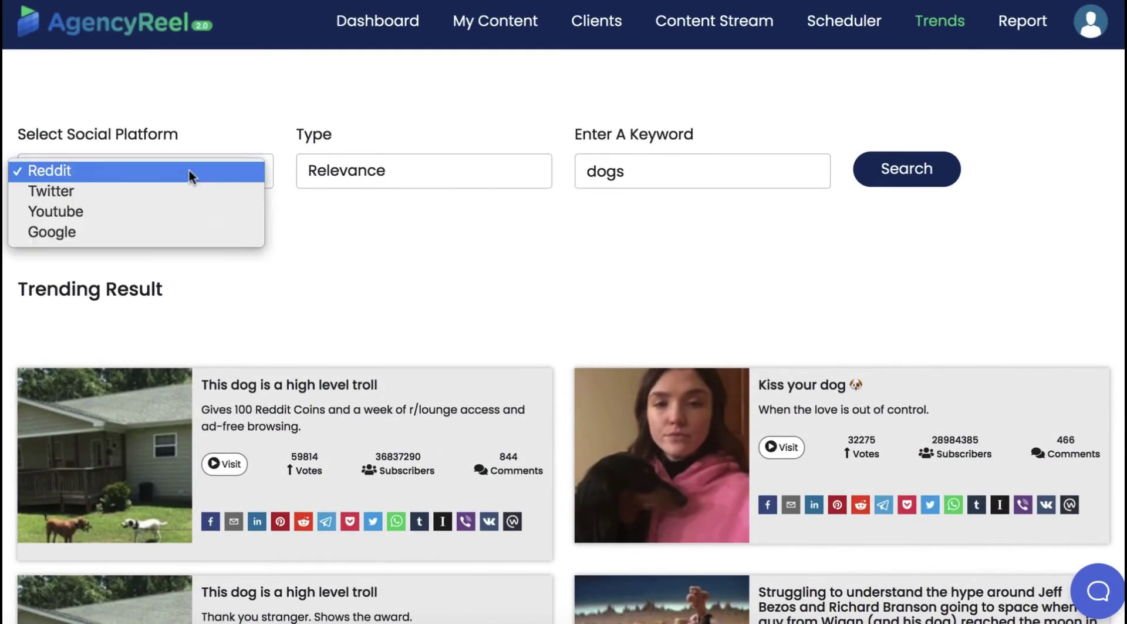
Search YouTube trends for 'dogs', toggling the creative commons filter on and back off
{"action": "left_click", "coordinate": [170, 212]}
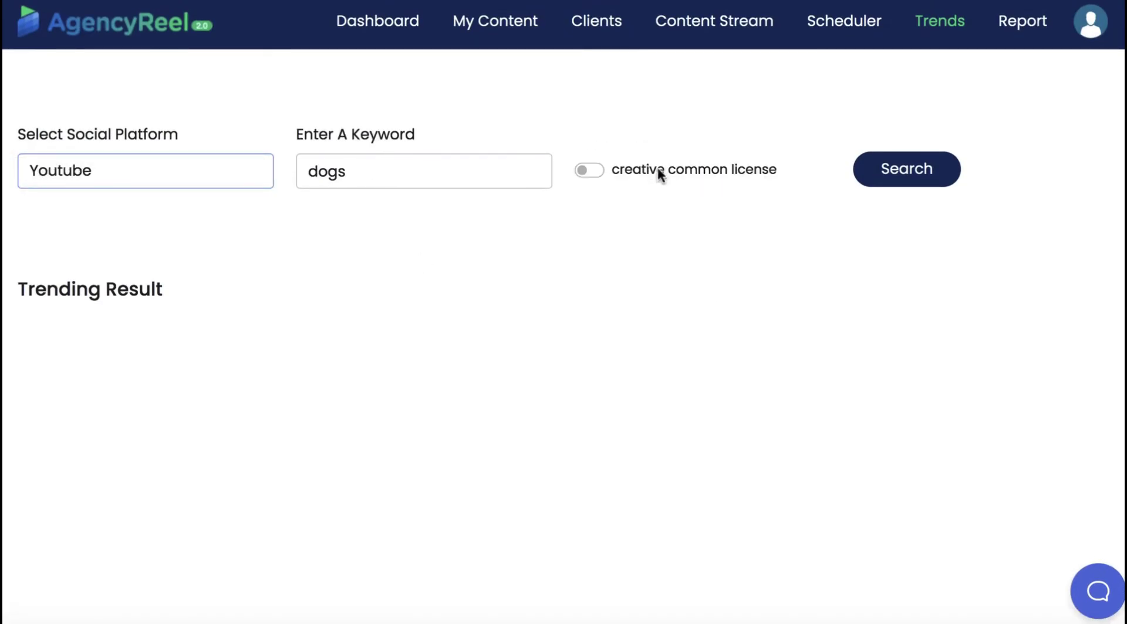
{"action": "left_click", "coordinate": [415, 170]}
{"action": "left_click", "coordinate": [918, 170]}
{"action": "scroll", "coordinate": [868, 245], "scroll_direction": "down", "scroll_amount": 20}
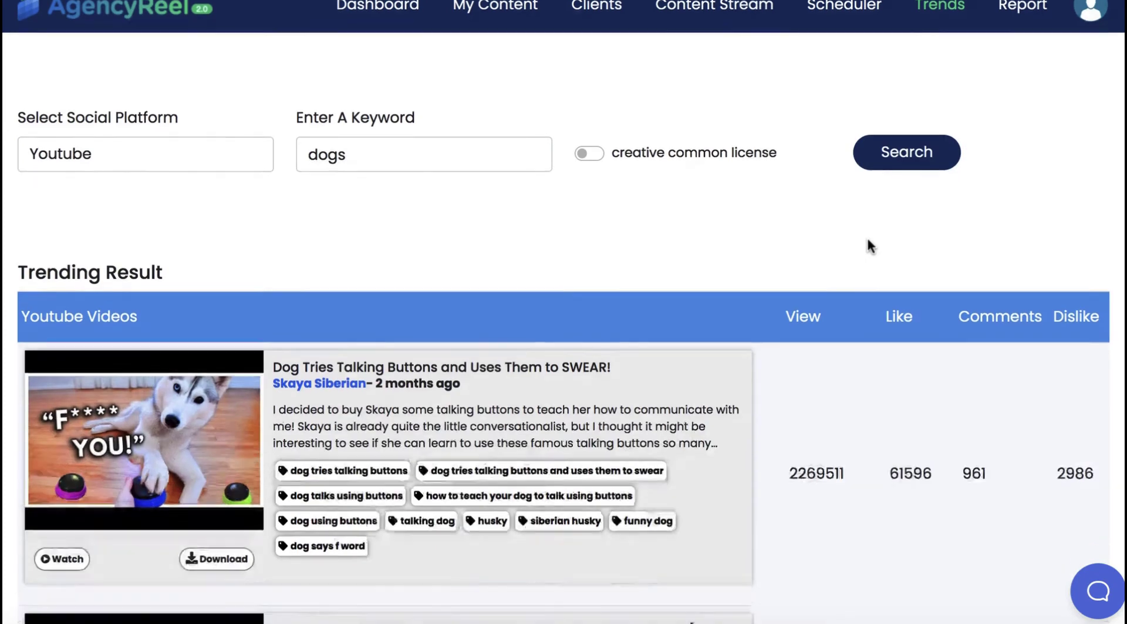
{"action": "scroll", "coordinate": [868, 245], "scroll_direction": "up", "scroll_amount": 10}
{"action": "scroll", "coordinate": [869, 245], "scroll_direction": "up", "scroll_amount": 8}
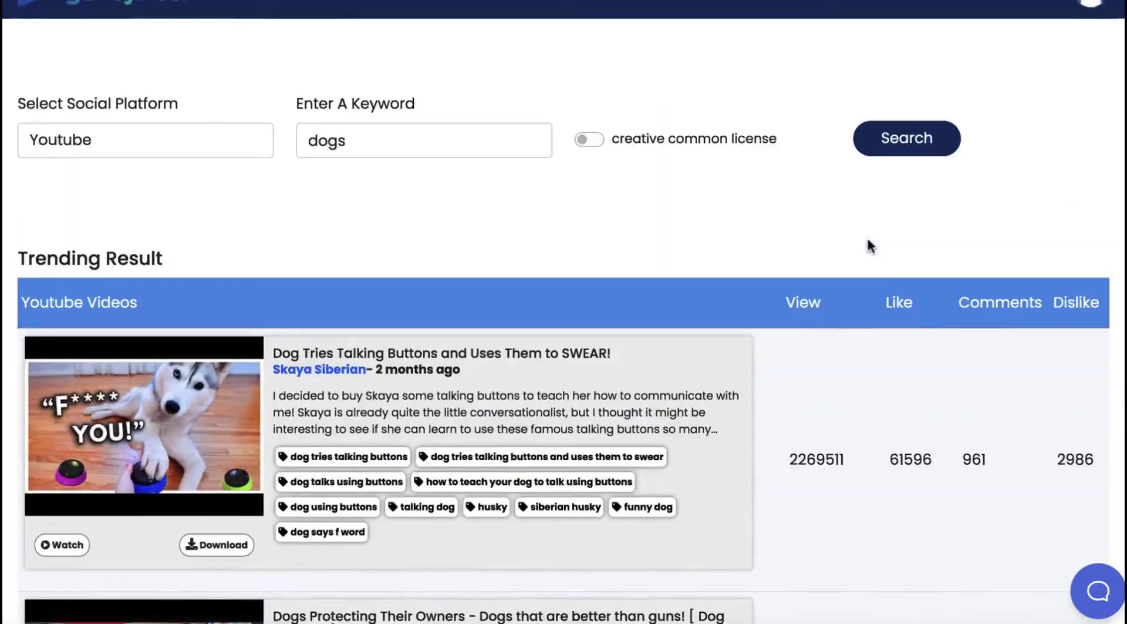
{"action": "left_click", "coordinate": [588, 172]}
{"action": "left_click", "coordinate": [587, 172]}
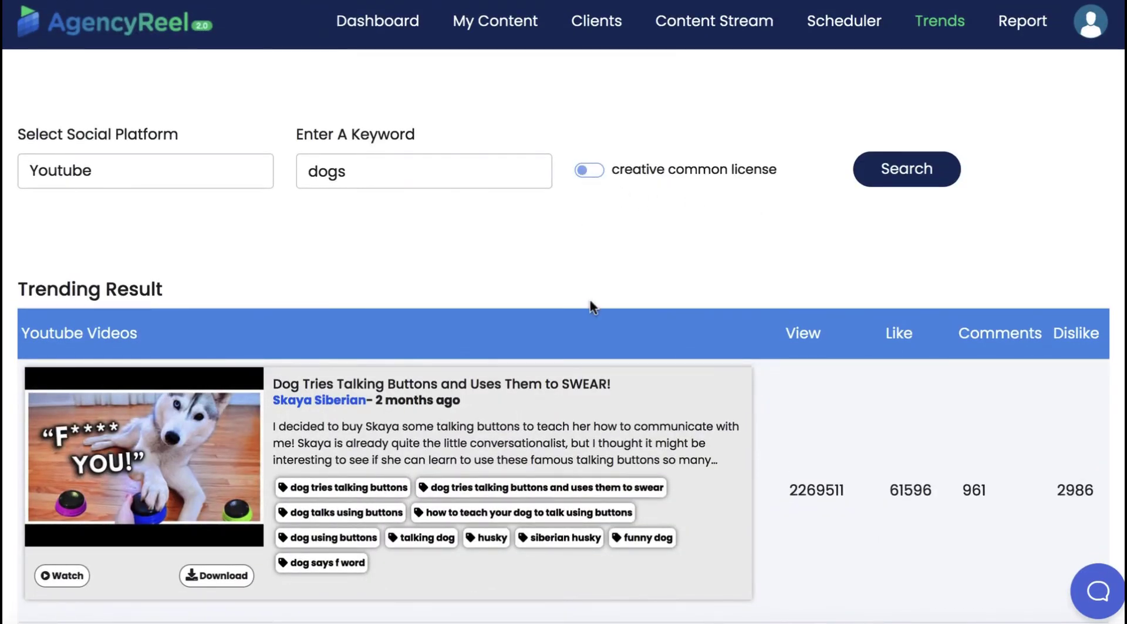
{"action": "scroll", "coordinate": [590, 299], "scroll_direction": "down", "scroll_amount": 5}
{"action": "scroll", "coordinate": [590, 300], "scroll_direction": "up", "scroll_amount": 5}
Switch to Twitter and search trending topics for NYC, NY, USA
{"action": "left_click", "coordinate": [221, 138]}
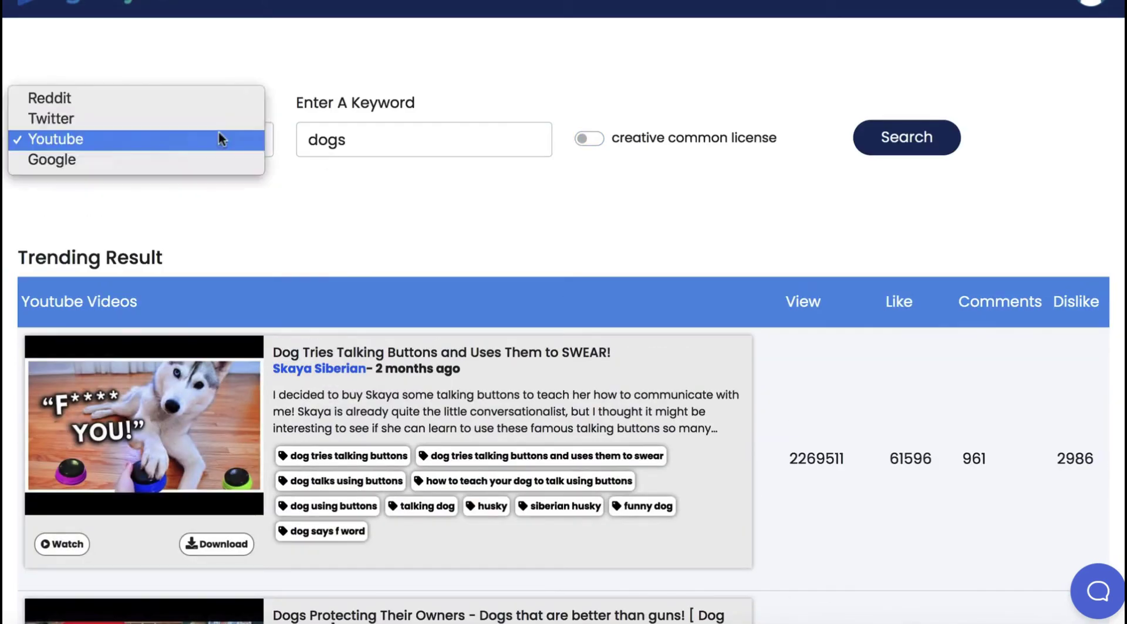
{"action": "left_click", "coordinate": [217, 118]}
{"action": "left_click", "coordinate": [411, 141]}
{"action": "scroll", "coordinate": [380, 176], "scroll_direction": "up", "scroll_amount": 1}
{"action": "type", "text": "ny"}
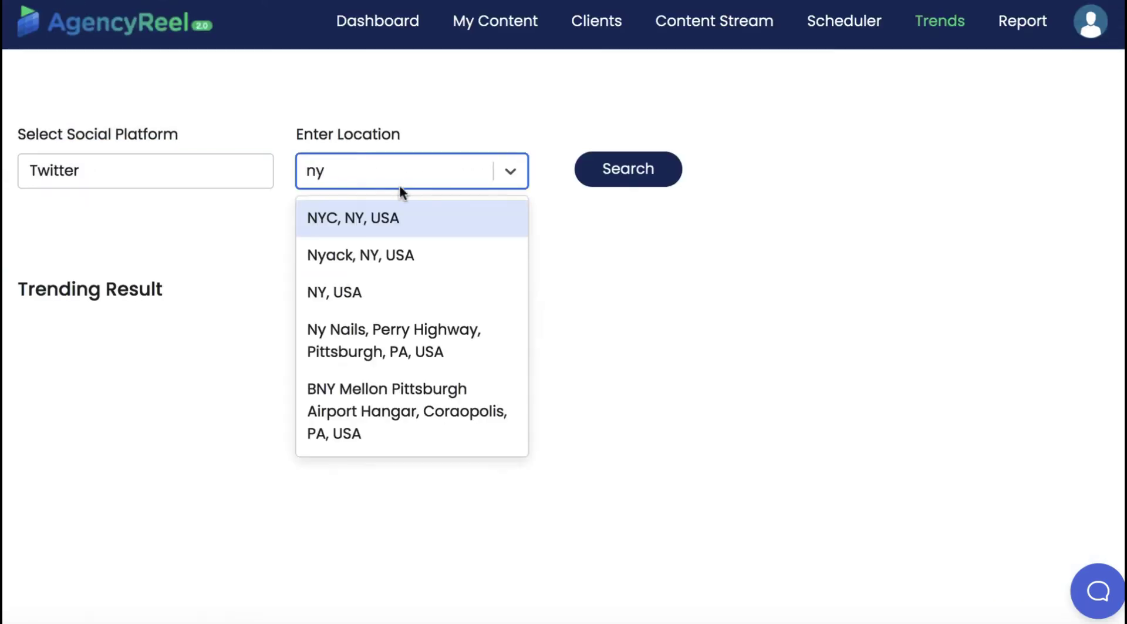
{"action": "left_click", "coordinate": [390, 219]}
{"action": "left_click", "coordinate": [617, 171]}
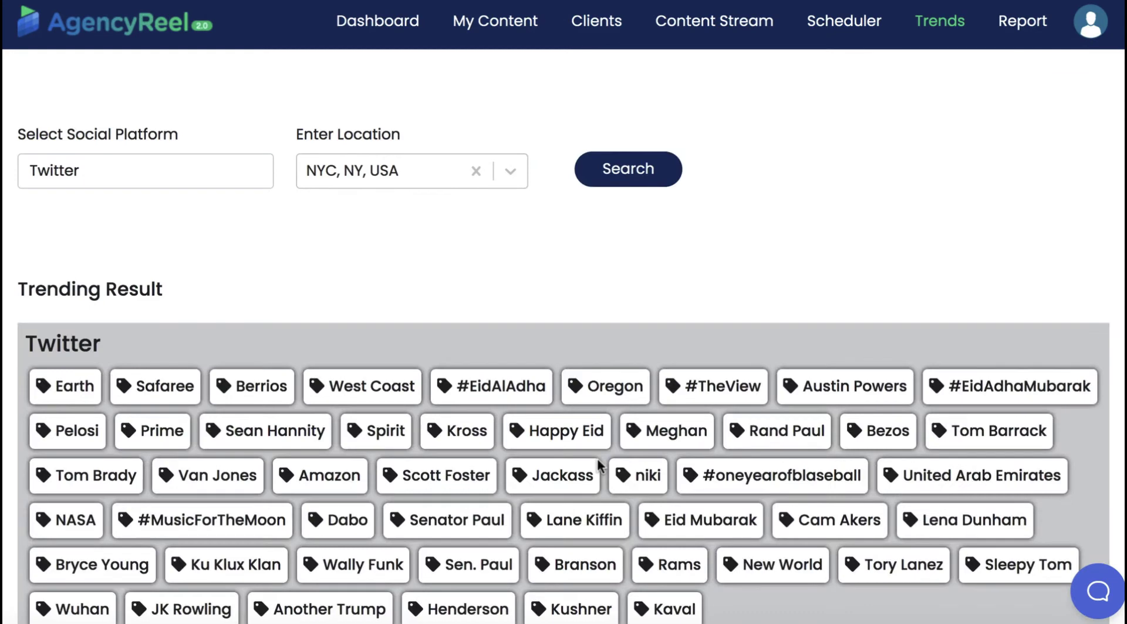
{"action": "scroll", "coordinate": [602, 434], "scroll_direction": "down", "scroll_amount": 3}
{"action": "scroll", "coordinate": [605, 418], "scroll_direction": "up", "scroll_amount": 1}
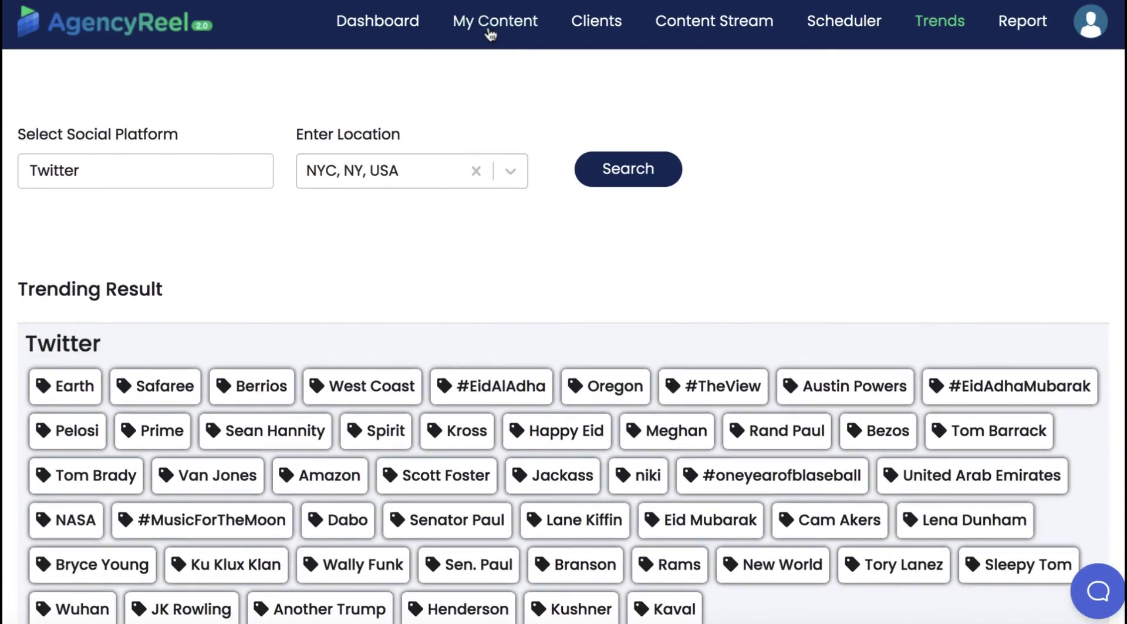
Create a new video and fill its first slide with a puppy clip from a library 'pets' search
{"action": "mouse_move", "coordinate": [491, 35]}
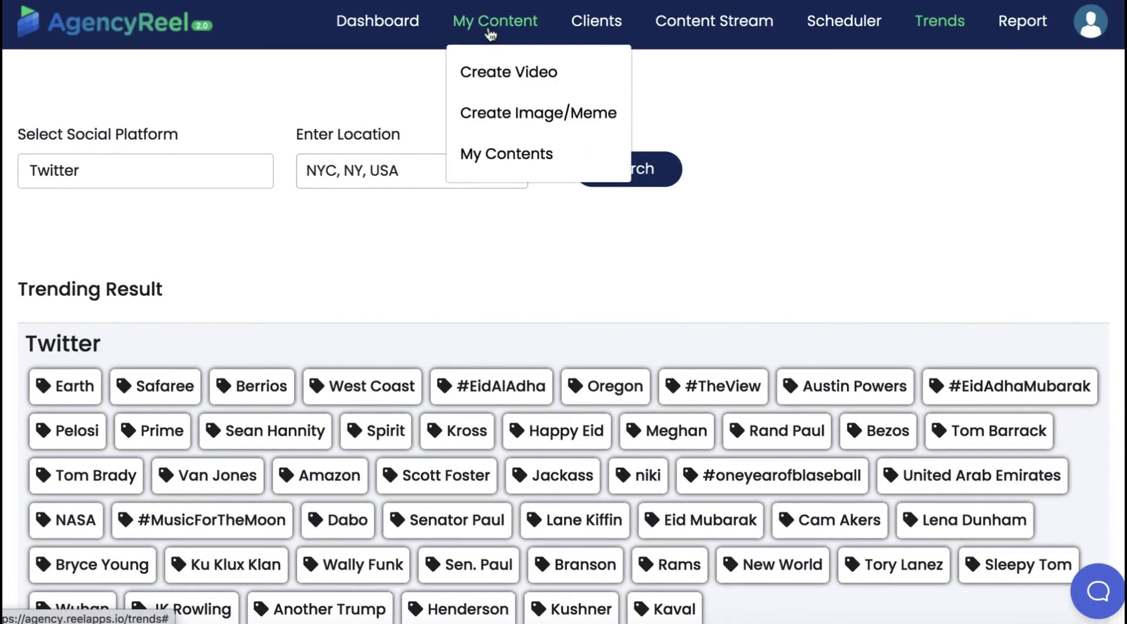
{"action": "left_click", "coordinate": [479, 73]}
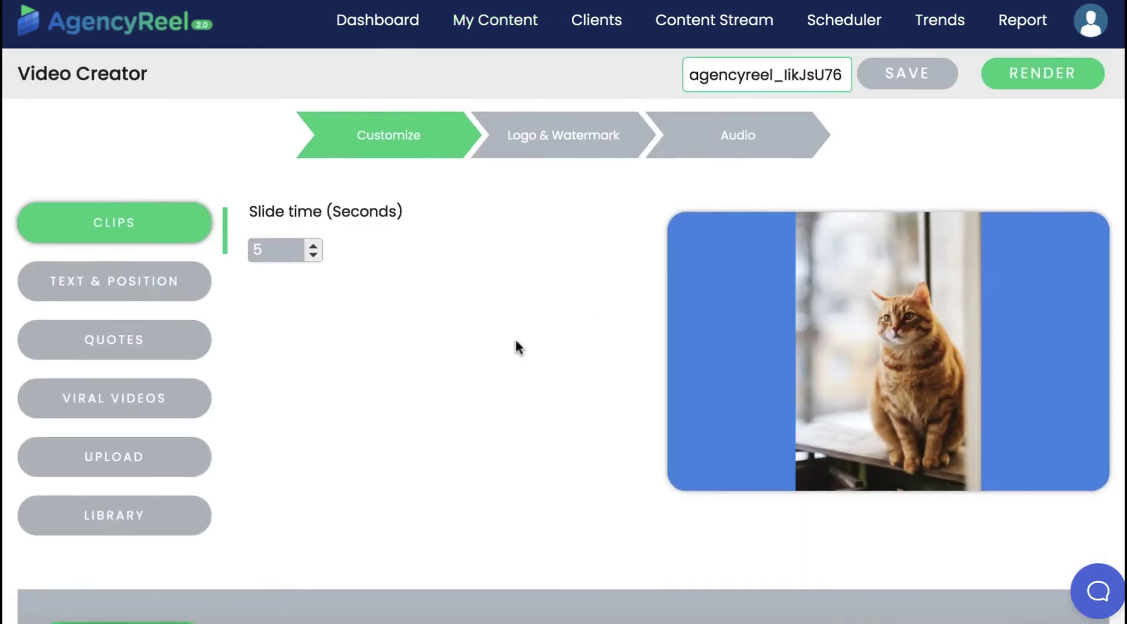
{"action": "scroll", "coordinate": [515, 345], "scroll_direction": "down", "scroll_amount": 3}
{"action": "left_click", "coordinate": [137, 389]}
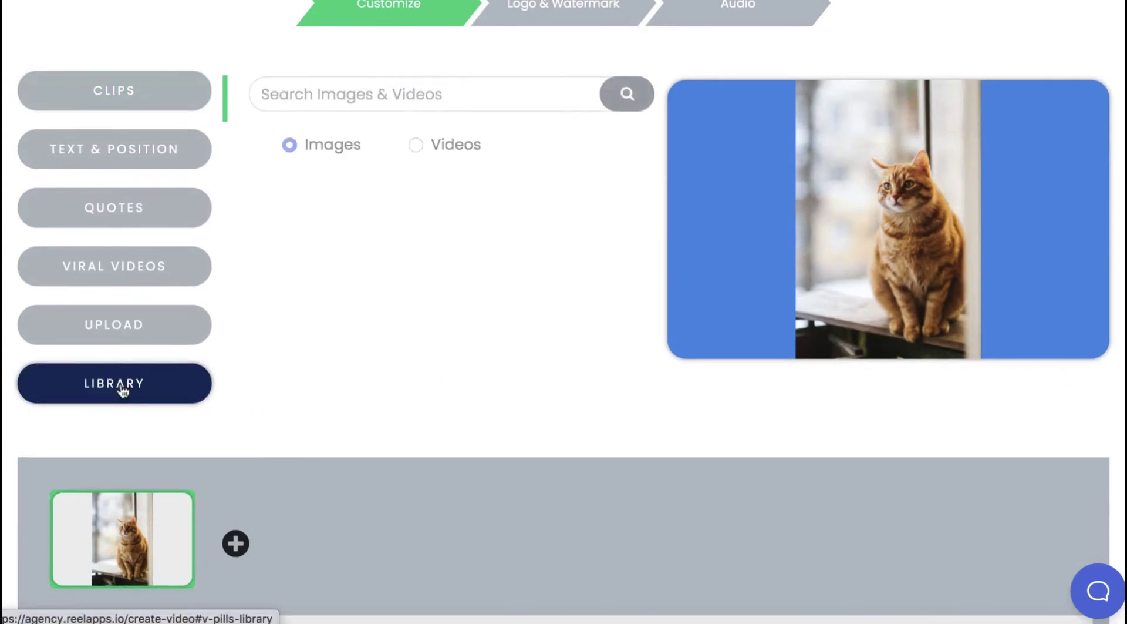
{"action": "scroll", "coordinate": [379, 228], "scroll_direction": "up", "scroll_amount": 1}
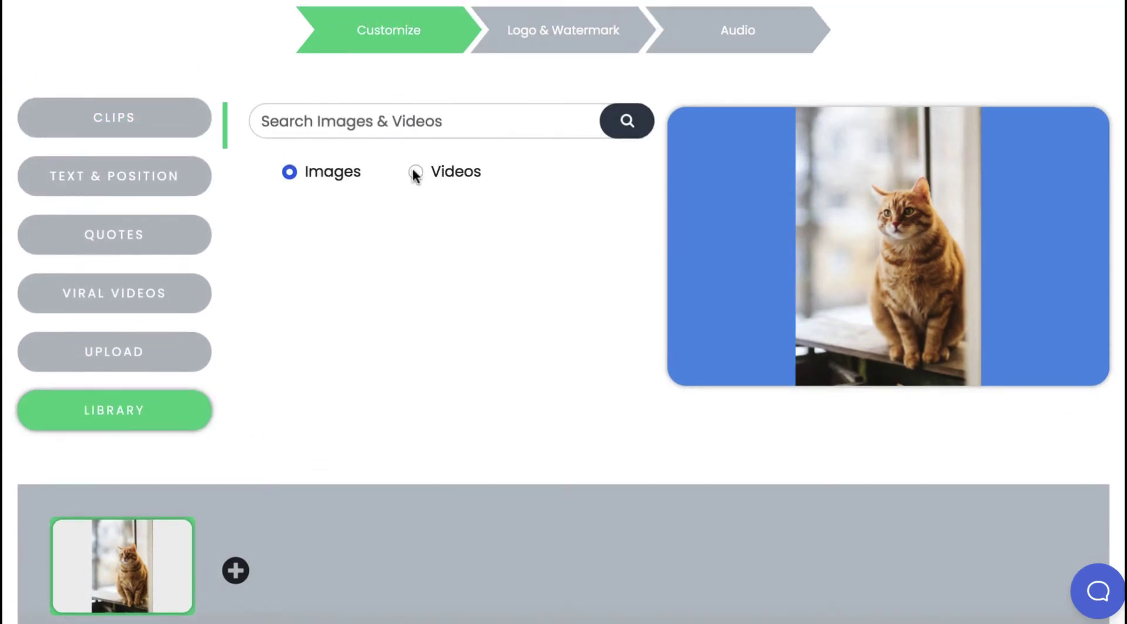
{"action": "scroll", "coordinate": [355, 250], "scroll_direction": "up", "scroll_amount": 2}
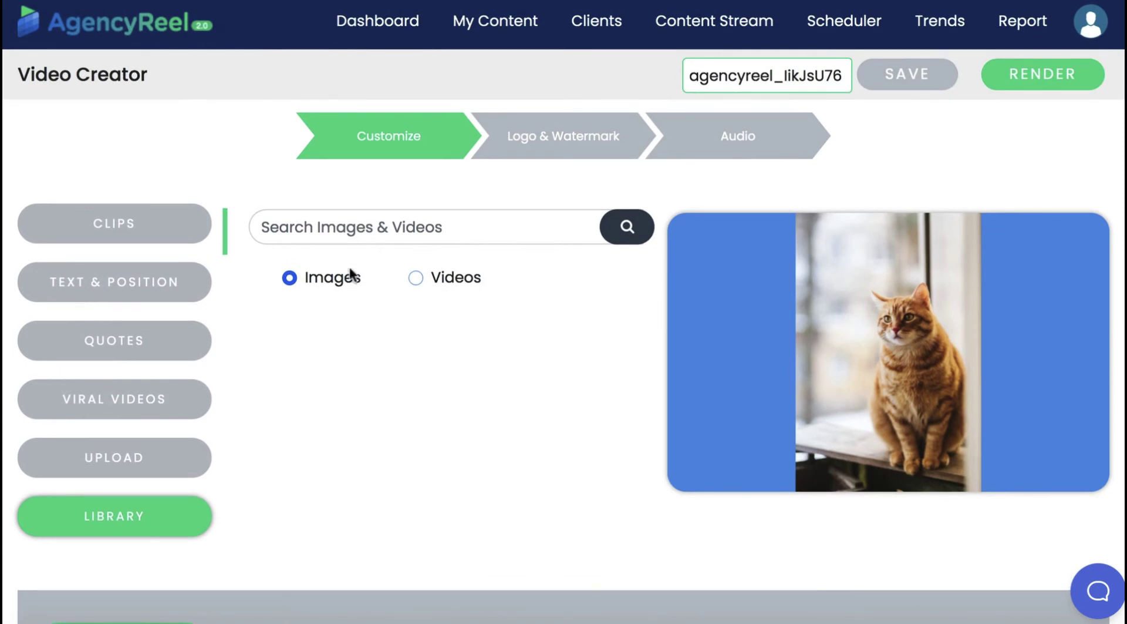
{"action": "left_click", "coordinate": [371, 234]}
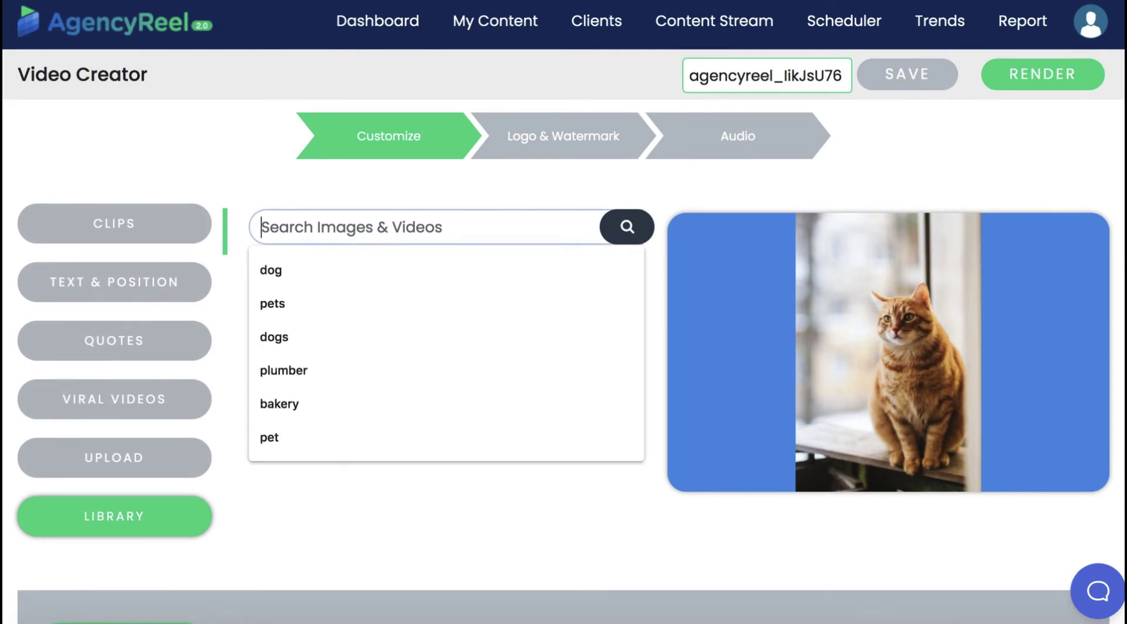
{"action": "type", "text": "pets"}
{"action": "key", "text": "Return"}
{"action": "scroll", "coordinate": [436, 356], "scroll_direction": "down", "scroll_amount": 2}
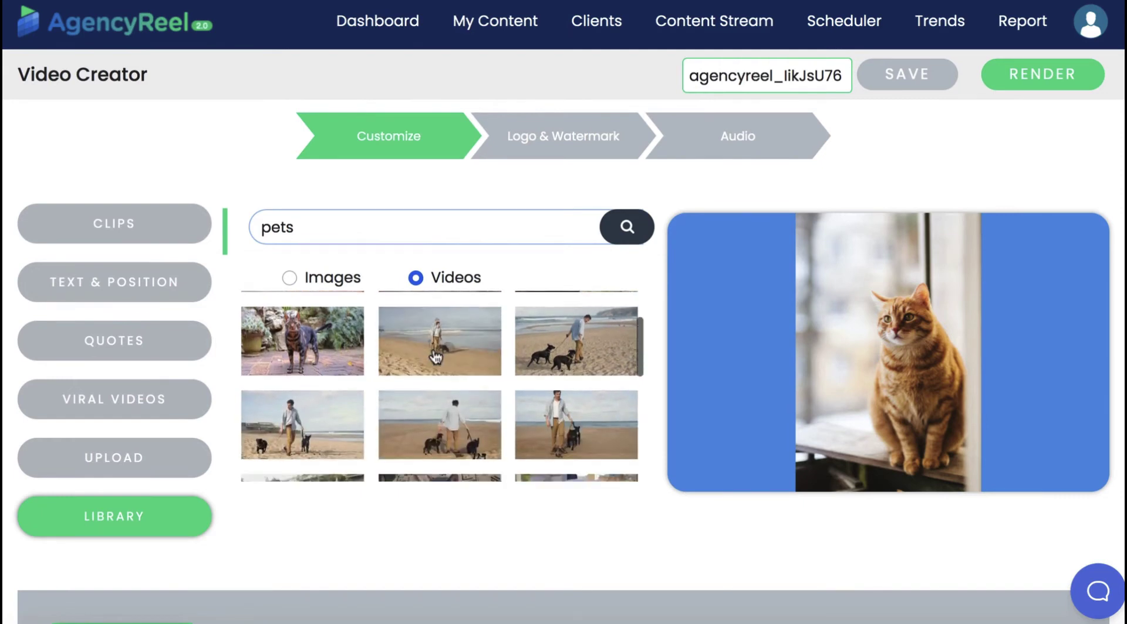
{"action": "scroll", "coordinate": [393, 402], "scroll_direction": "up", "scroll_amount": 2}
{"action": "left_click", "coordinate": [314, 329]}
Add a second slide holding the beach clip of a man walking dogs
{"action": "scroll", "coordinate": [314, 552], "scroll_direction": "down", "scroll_amount": 3}
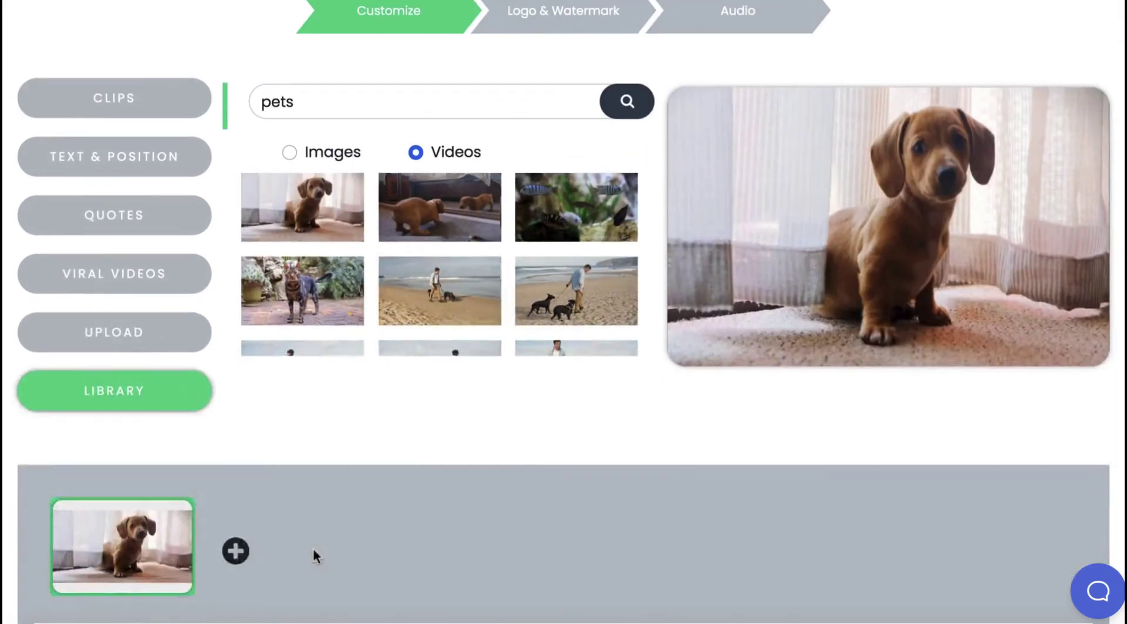
{"action": "left_click", "coordinate": [234, 549]}
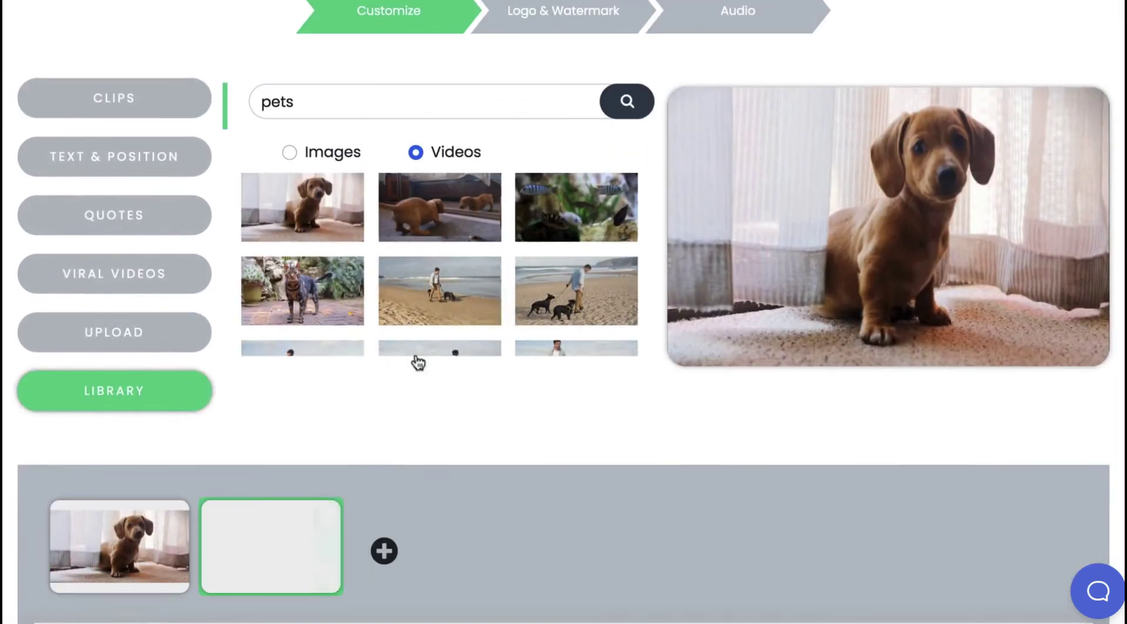
{"action": "left_click", "coordinate": [440, 289]}
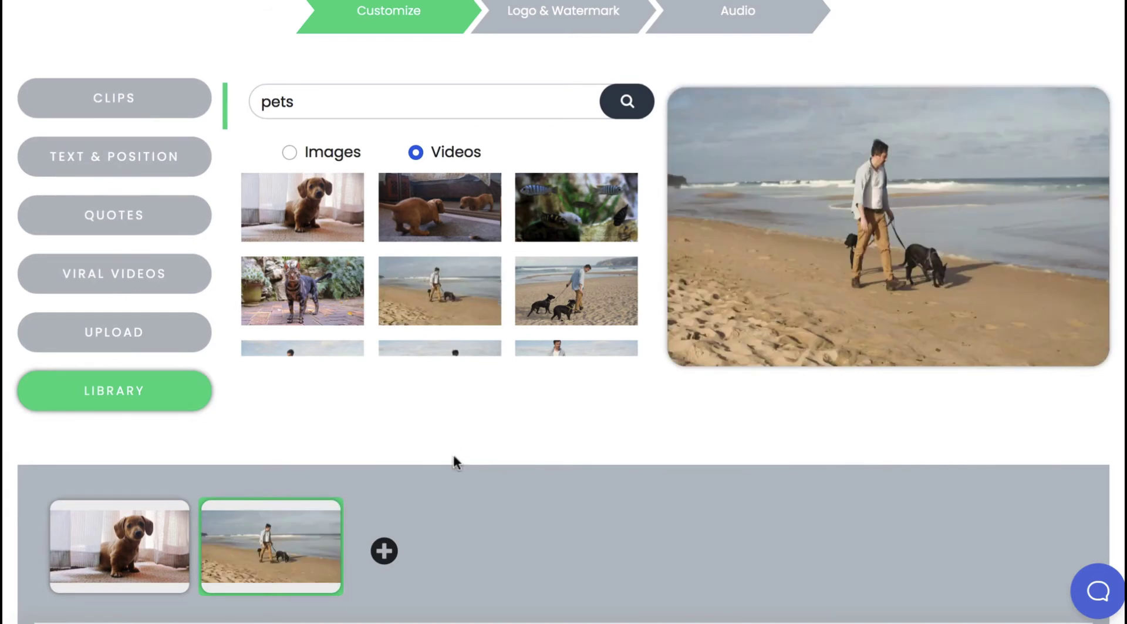
{"action": "scroll", "coordinate": [428, 500], "scroll_direction": "down", "scroll_amount": 1}
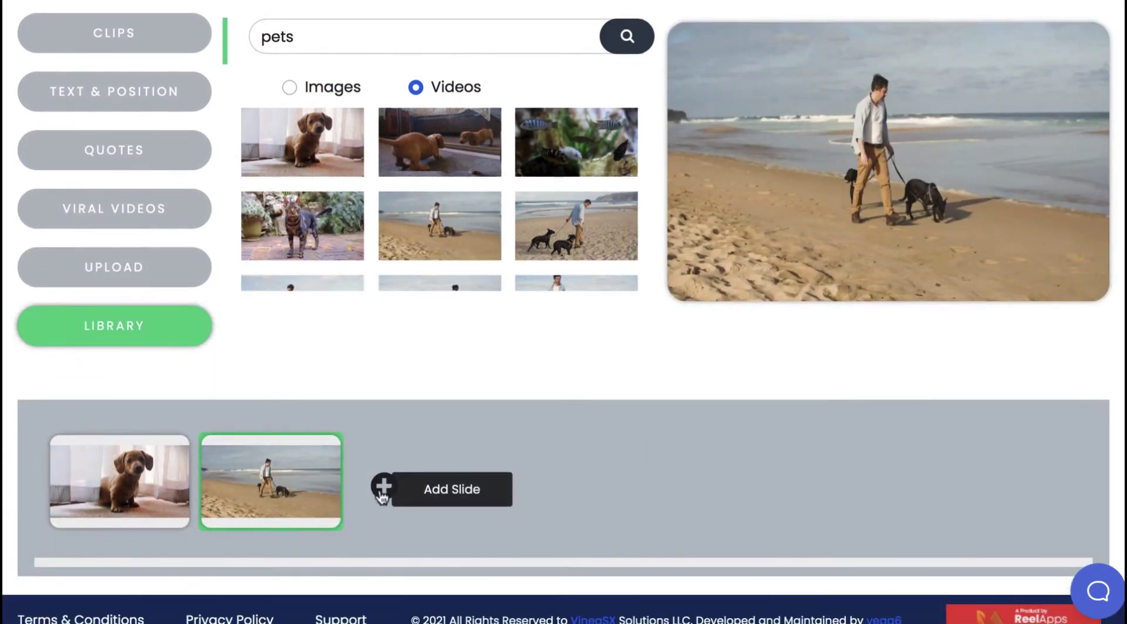
Search Viral Videos for 'pets' and browse the results grid of animated and HD clips
{"action": "left_click", "coordinate": [194, 210]}
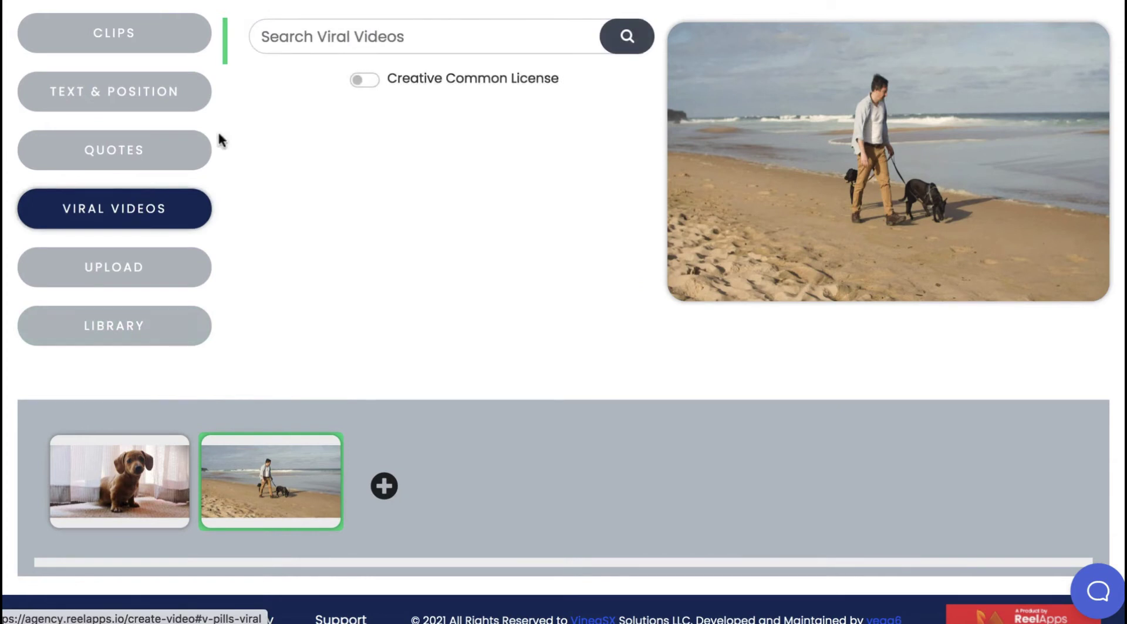
{"action": "left_click", "coordinate": [307, 42]}
{"action": "type", "text": "pets"}
{"action": "key", "text": "Return"}
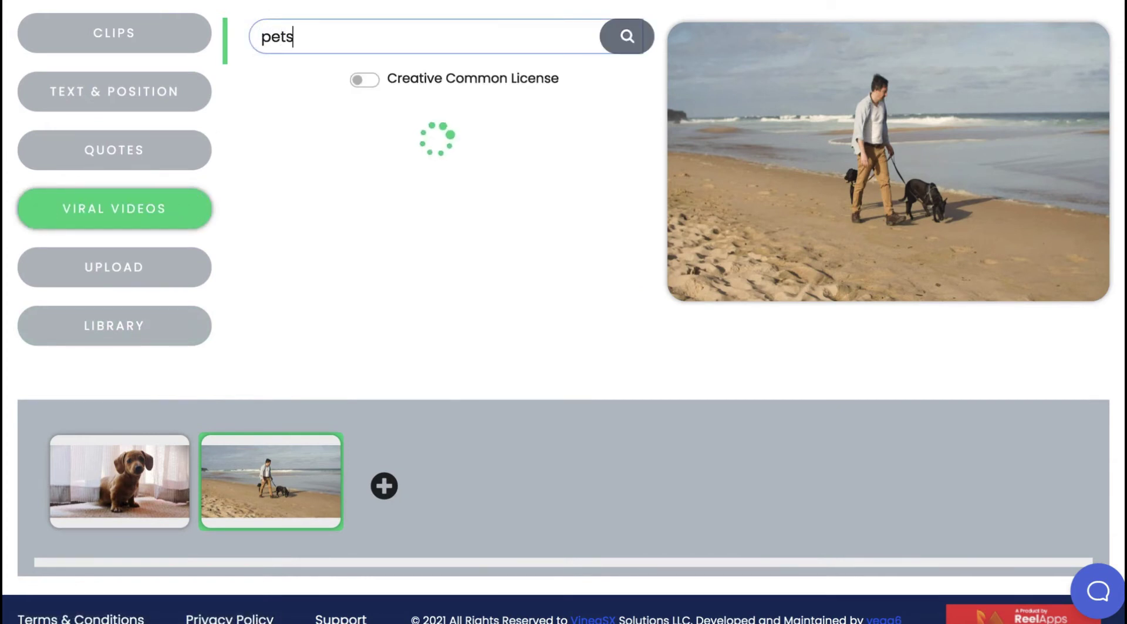
{"action": "scroll", "coordinate": [411, 223], "scroll_direction": "down", "scroll_amount": 2}
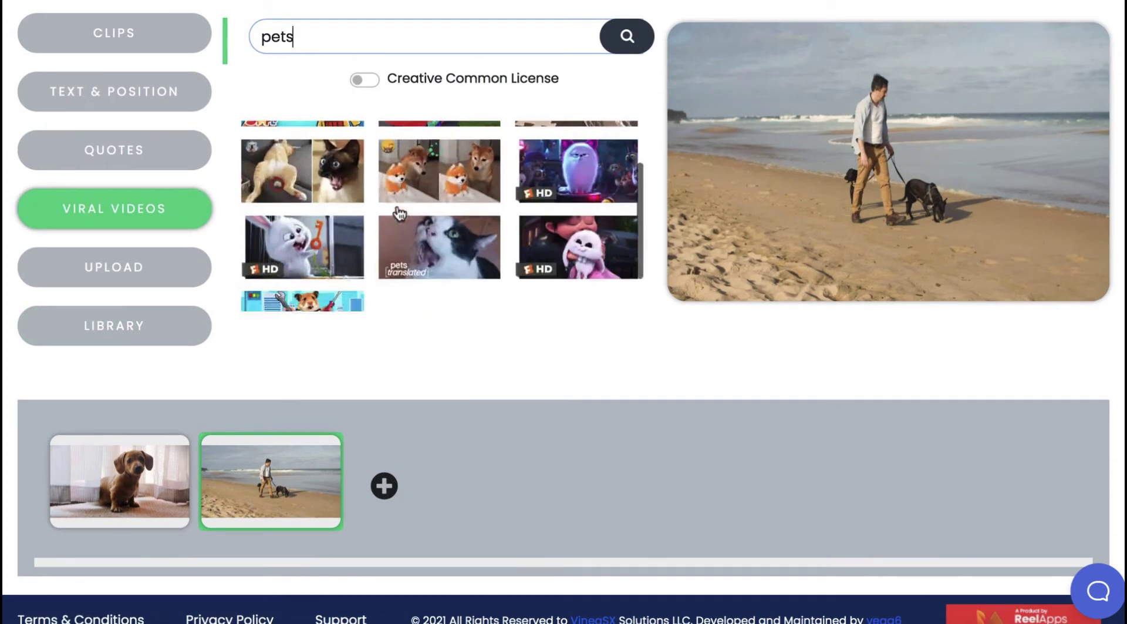
{"action": "scroll", "coordinate": [530, 182], "scroll_direction": "down", "scroll_amount": 2}
{"action": "scroll", "coordinate": [530, 182], "scroll_direction": "down", "scroll_amount": 1}
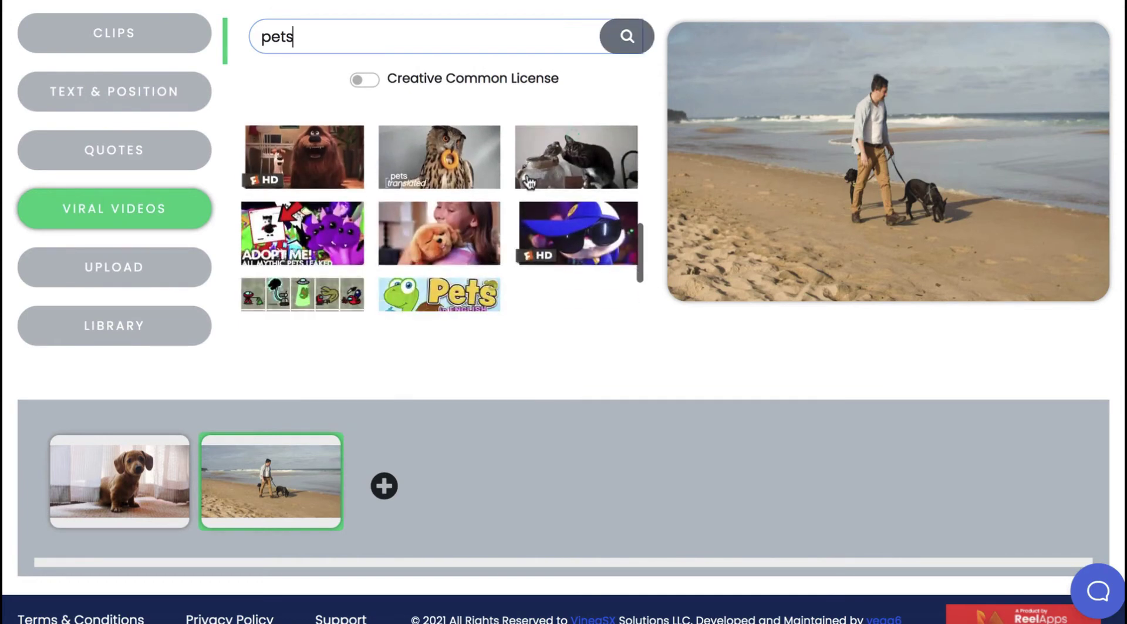
{"action": "scroll", "coordinate": [531, 182], "scroll_direction": "up", "scroll_amount": 10}
{"action": "scroll", "coordinate": [528, 179], "scroll_direction": "down", "scroll_amount": 3}
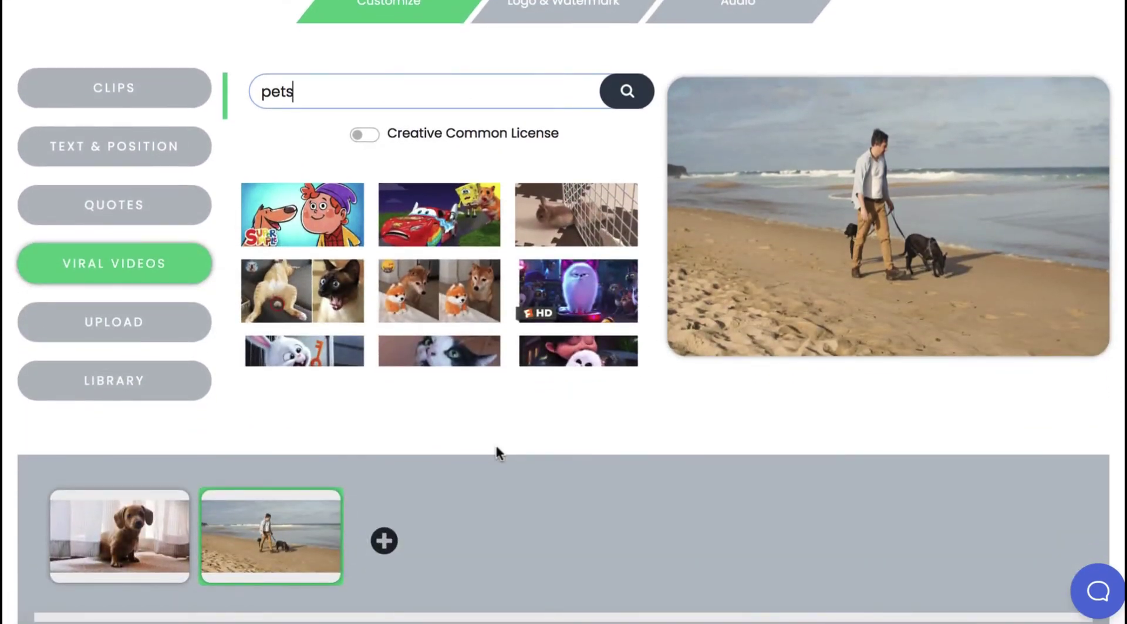
Caption the beach slide 'Top 5 Dog Viral Videos' and centre it
{"action": "left_click", "coordinate": [119, 148]}
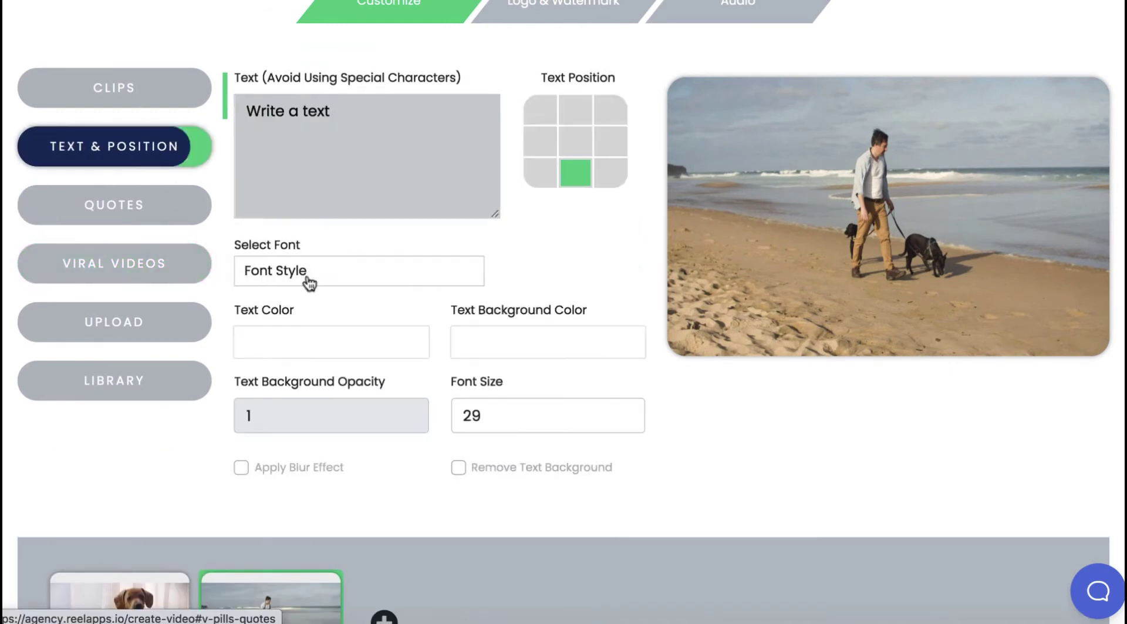
{"action": "scroll", "coordinate": [309, 281], "scroll_direction": "down", "scroll_amount": 1}
{"action": "left_click", "coordinate": [347, 68]}
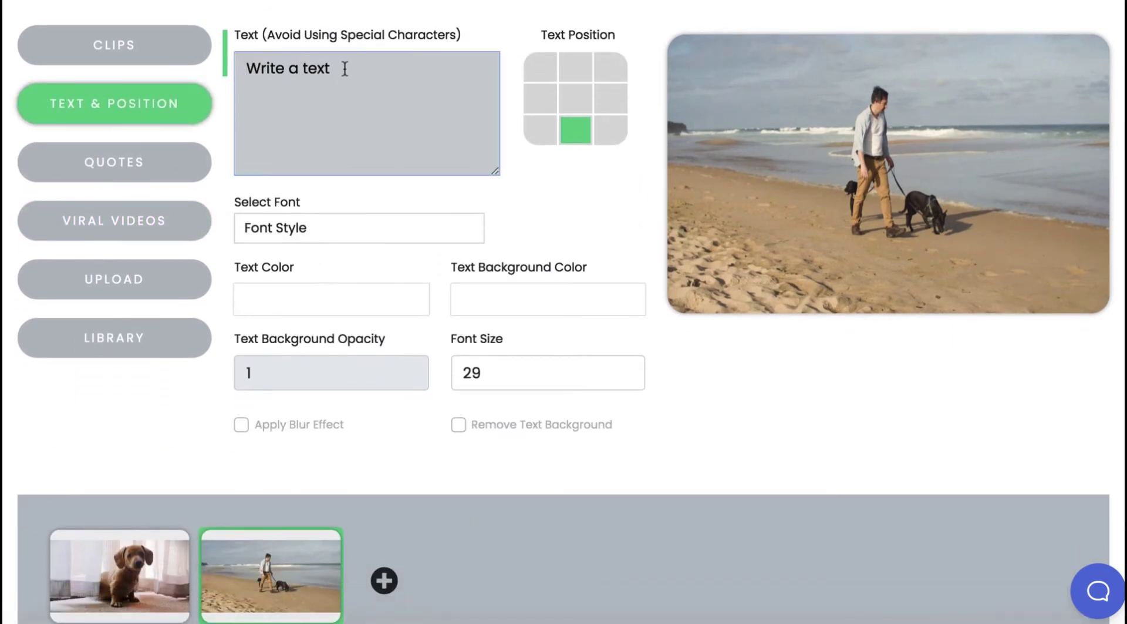
{"action": "type", "text": "Top 5 "}
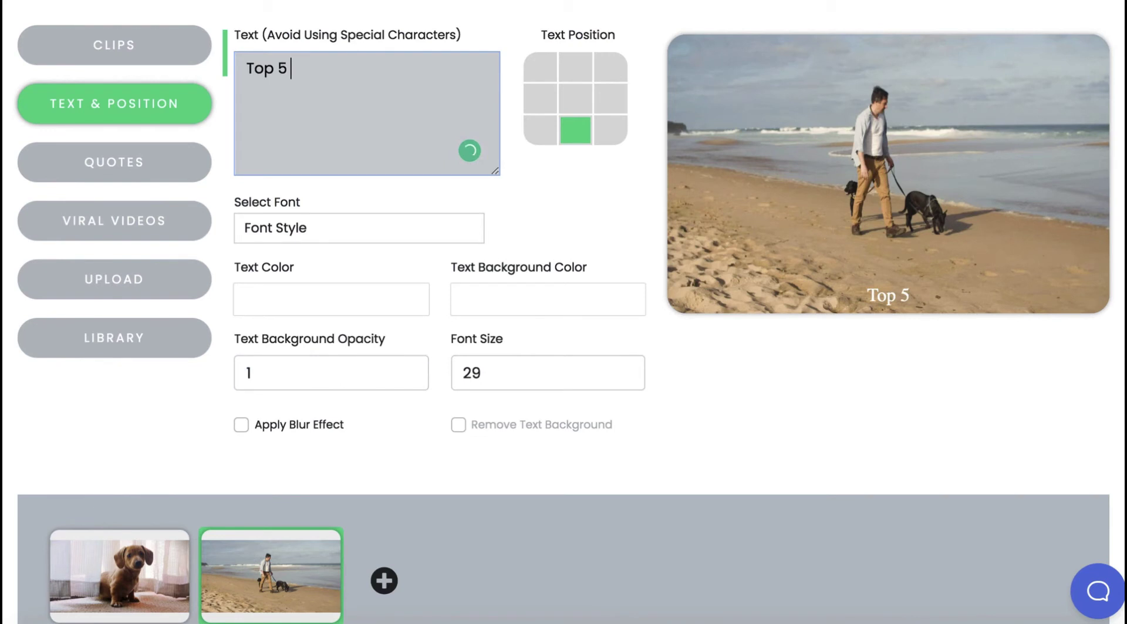
{"action": "type", "text": "Dog Viral V"}
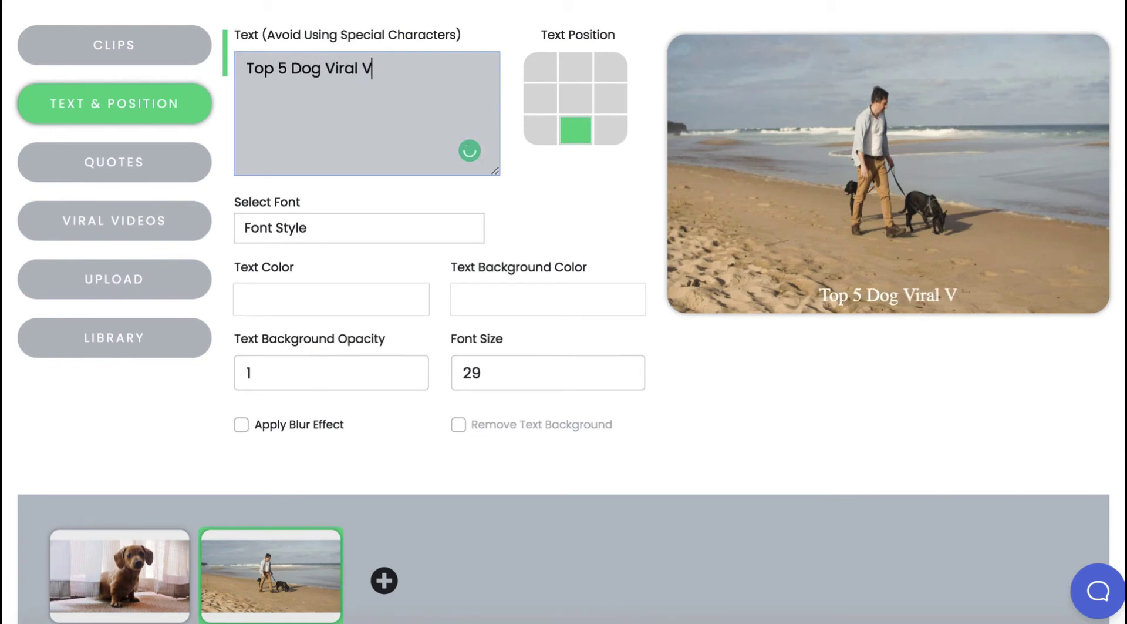
{"action": "type", "text": "ideos"}
{"action": "left_click", "coordinate": [576, 99]}
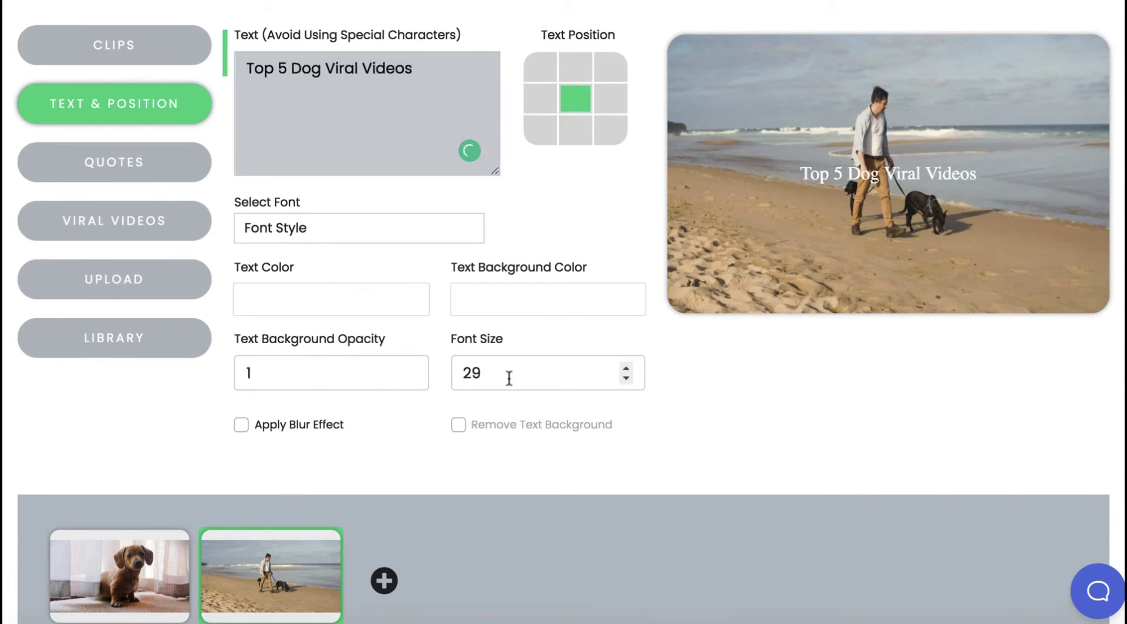
Give the caption a dark grey (5A5A5A) text background
{"action": "left_click", "coordinate": [523, 281]}
{"action": "left_click", "coordinate": [478, 407]}
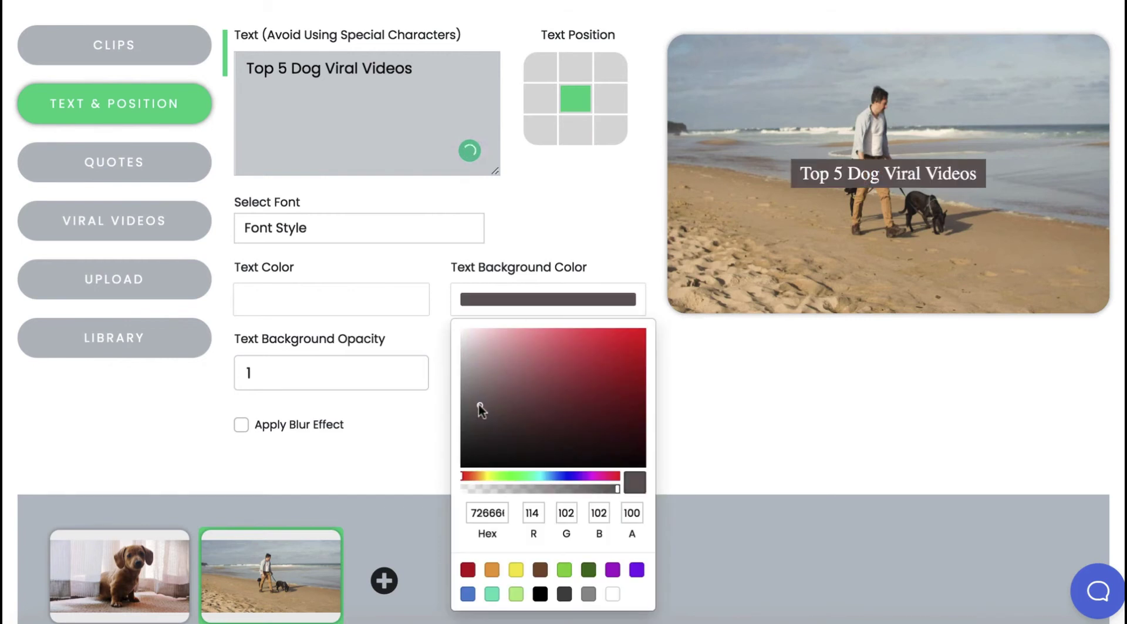
{"action": "left_click", "coordinate": [463, 422]}
{"action": "left_click_drag", "start_coordinate": [463, 423], "coordinate": [462, 418]}
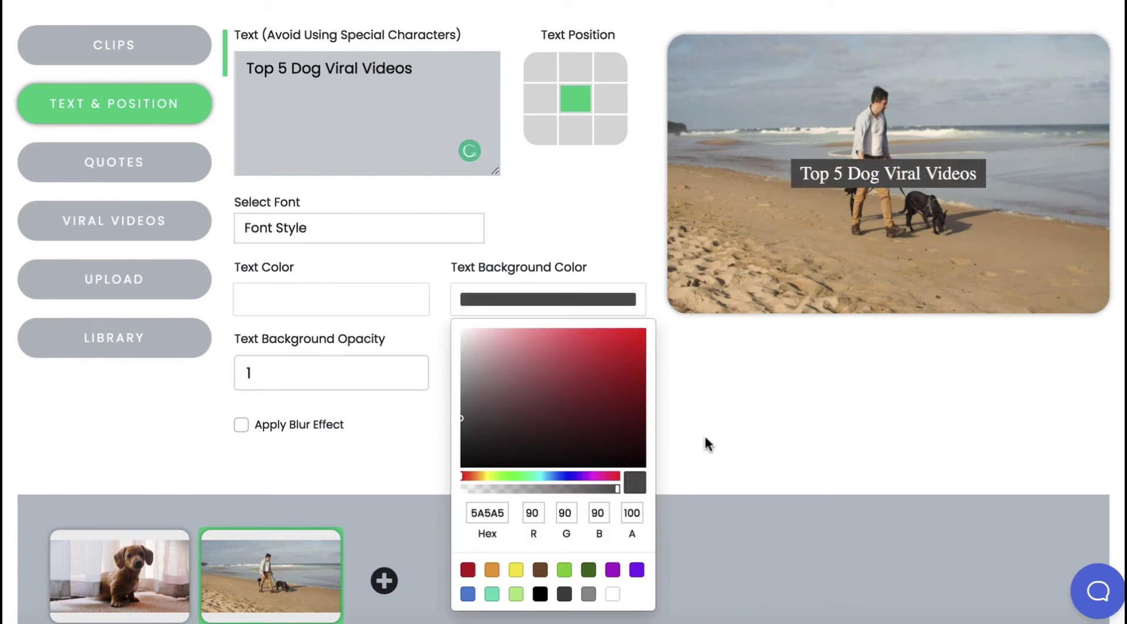
{"action": "left_click", "coordinate": [130, 169]}
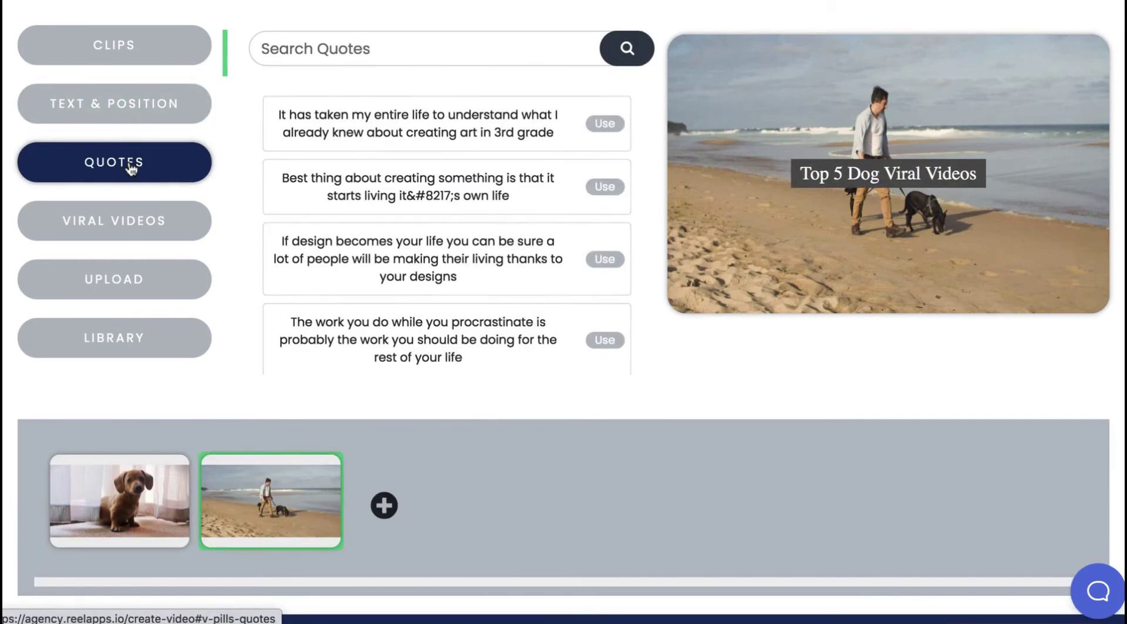
Browse the quotes library and its suggested search topics without adding a quote
{"action": "scroll", "coordinate": [456, 257], "scroll_direction": "down", "scroll_amount": 15}
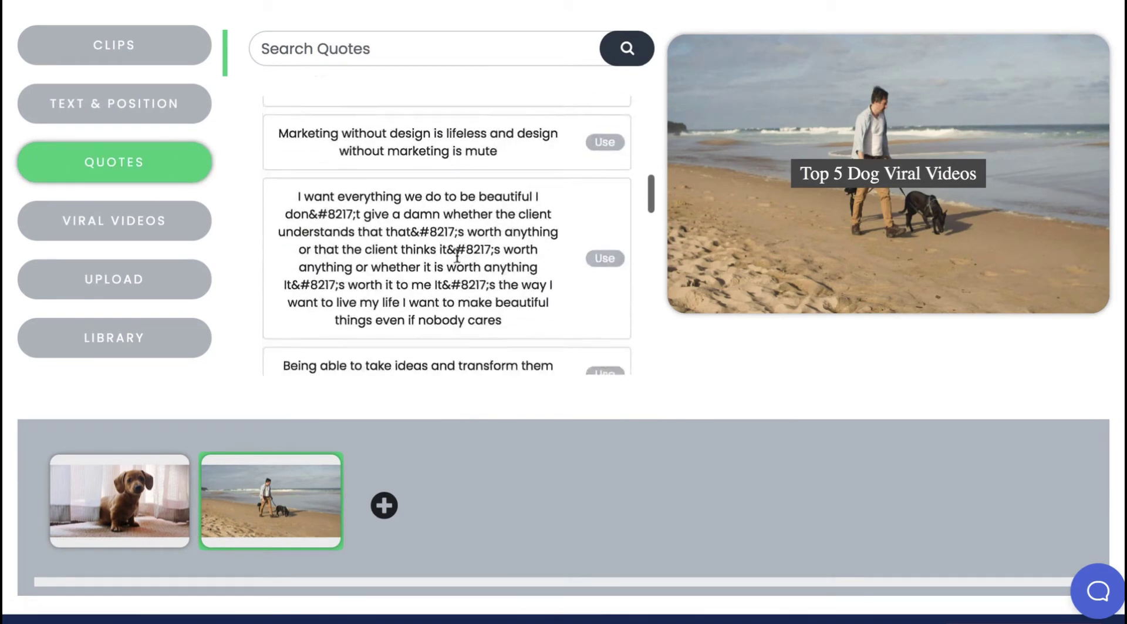
{"action": "scroll", "coordinate": [456, 253], "scroll_direction": "down", "scroll_amount": 2}
{"action": "left_click", "coordinate": [370, 54]}
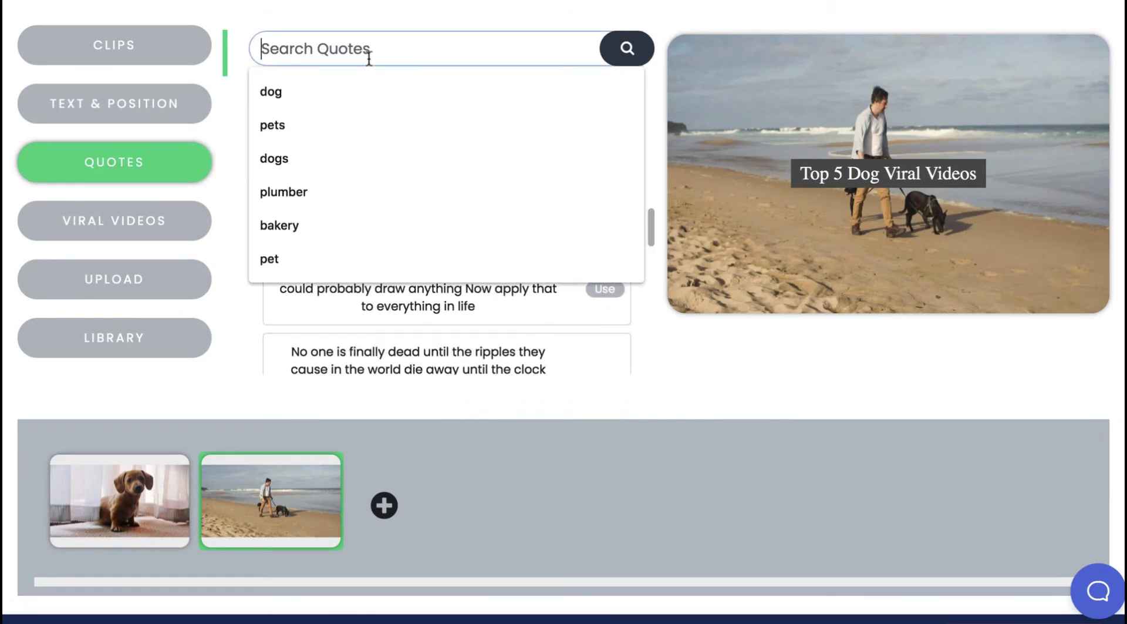
{"action": "key", "text": "Down"}
{"action": "key", "text": "Down"}
{"action": "key", "text": "Down"}
{"action": "key", "text": "Down"}
{"action": "left_click", "coordinate": [715, 332]}
{"action": "scroll", "coordinate": [752, 379], "scroll_direction": "up", "scroll_amount": 3}
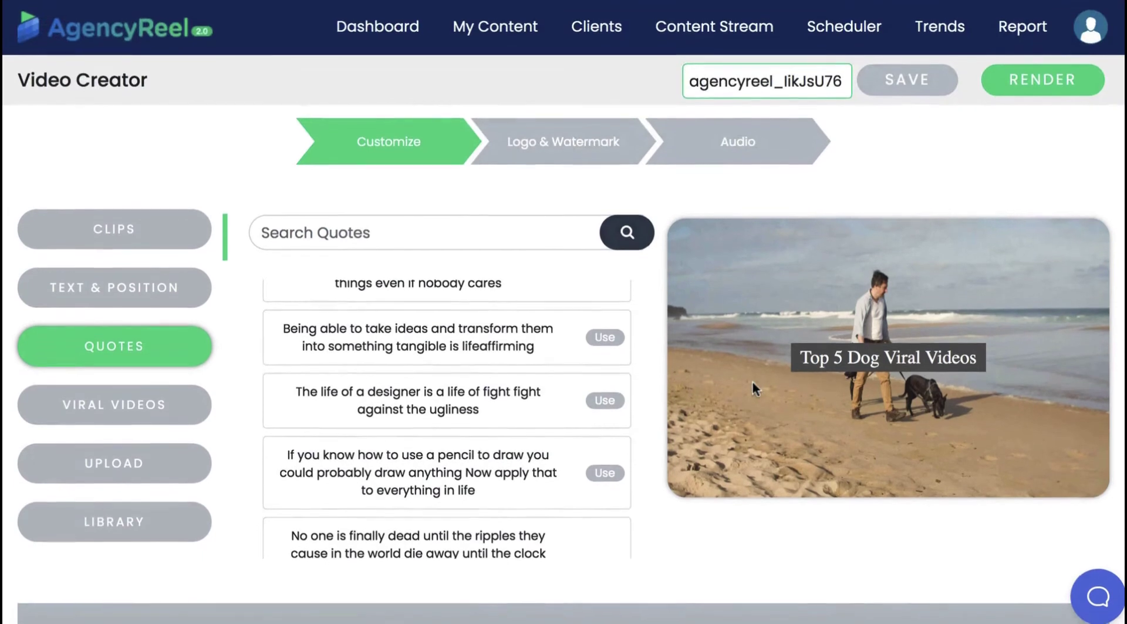
Advance past Logo & Watermark to Audio and choose text-to-speech narration for slide 2
{"action": "left_click", "coordinate": [572, 139]}
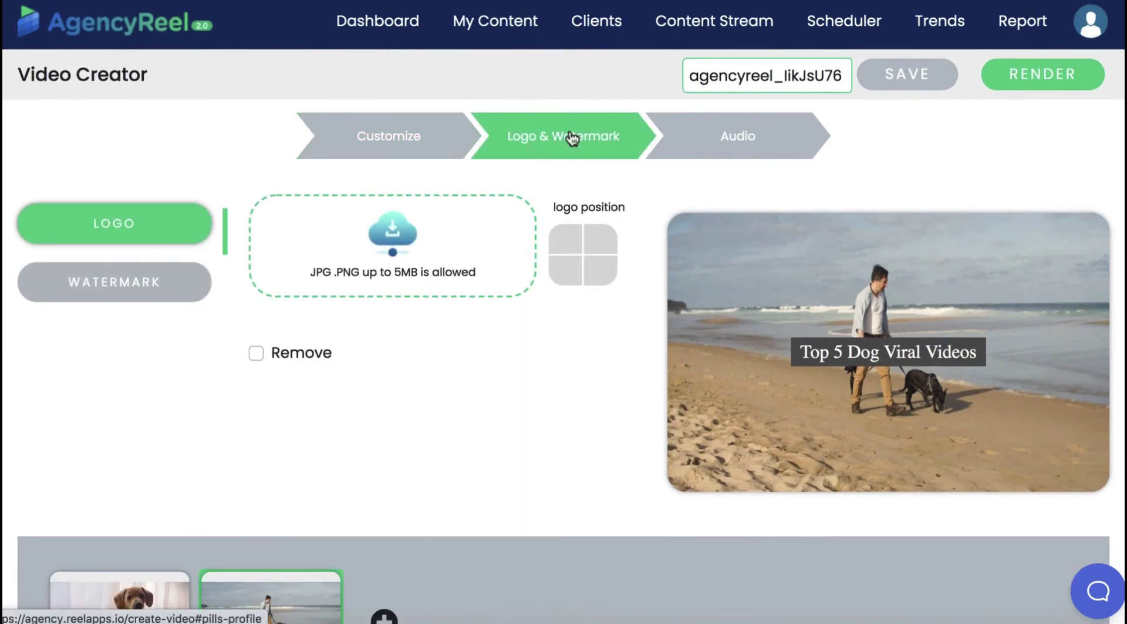
{"action": "left_click", "coordinate": [727, 147]}
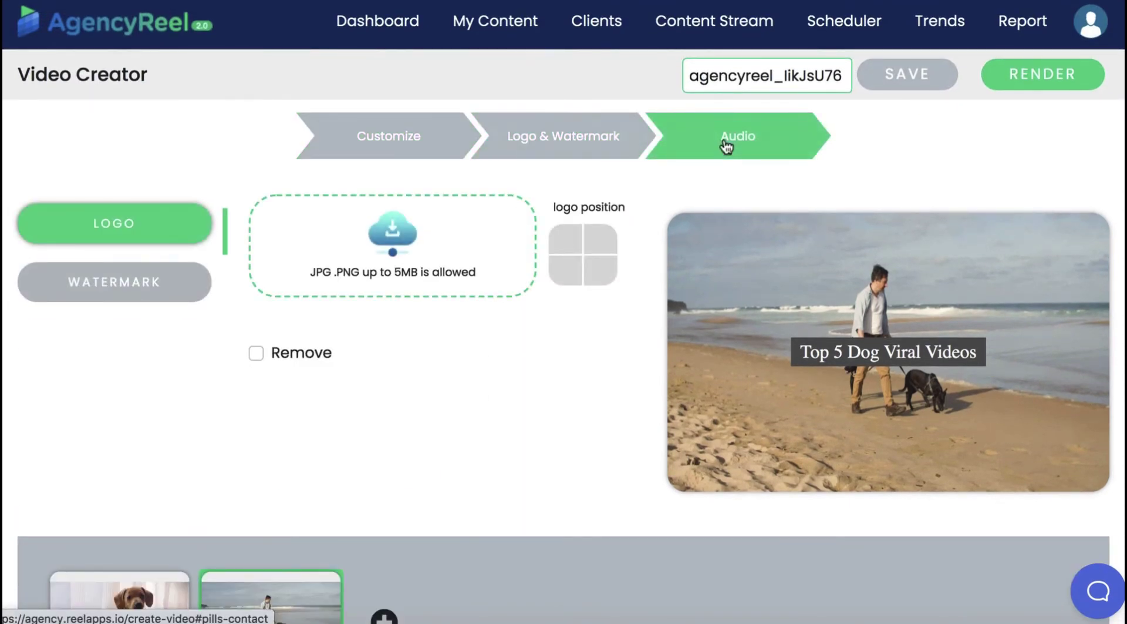
{"action": "left_click", "coordinate": [69, 292]}
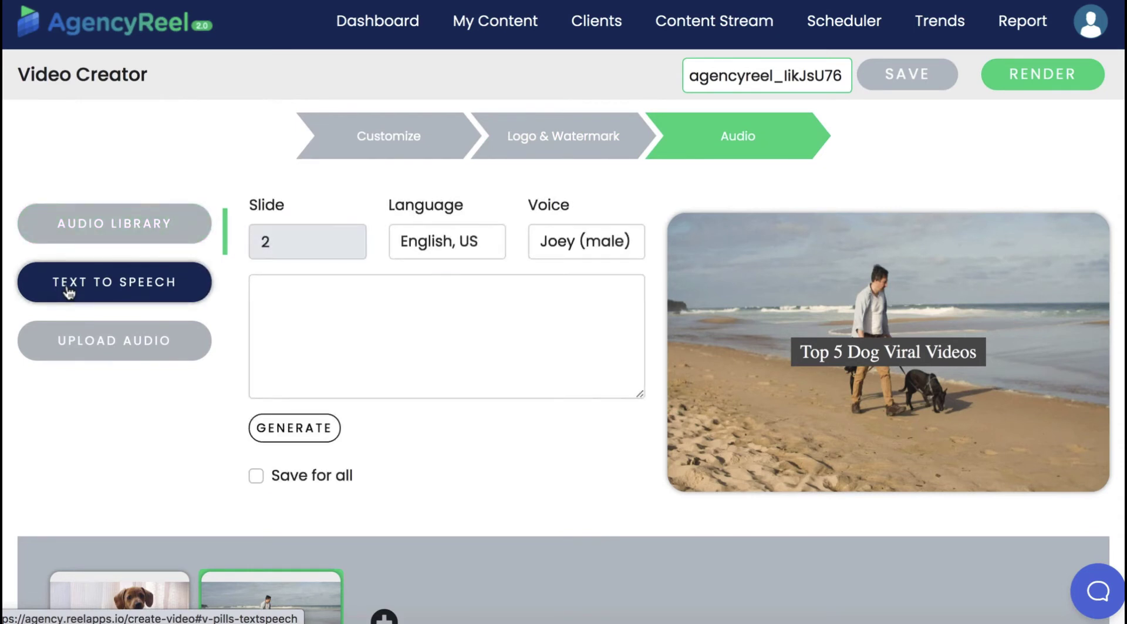
{"action": "left_click", "coordinate": [345, 316]}
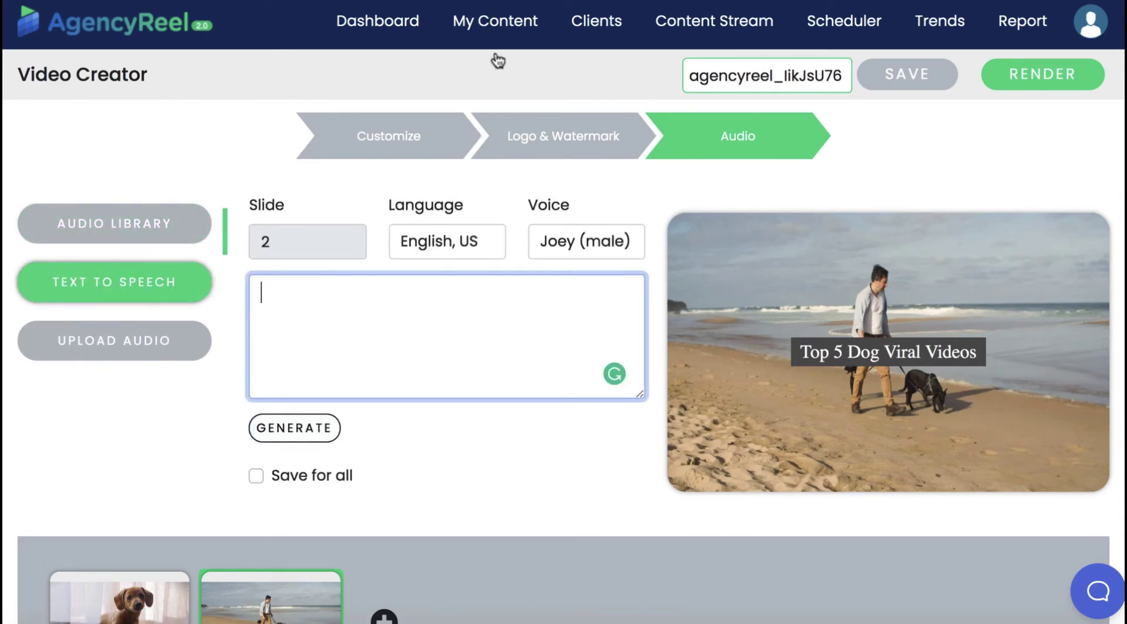
{"action": "left_click", "coordinate": [498, 21]}
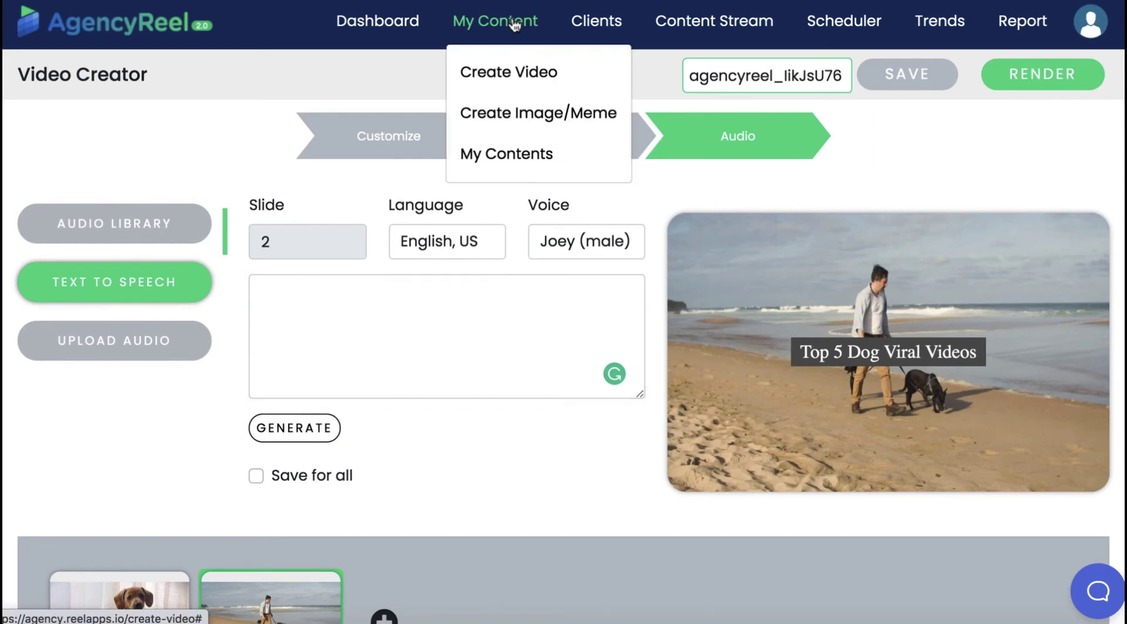
Start a new image/meme and place a resized Grumpy Cat meme on the canvas
{"action": "left_click", "coordinate": [497, 114]}
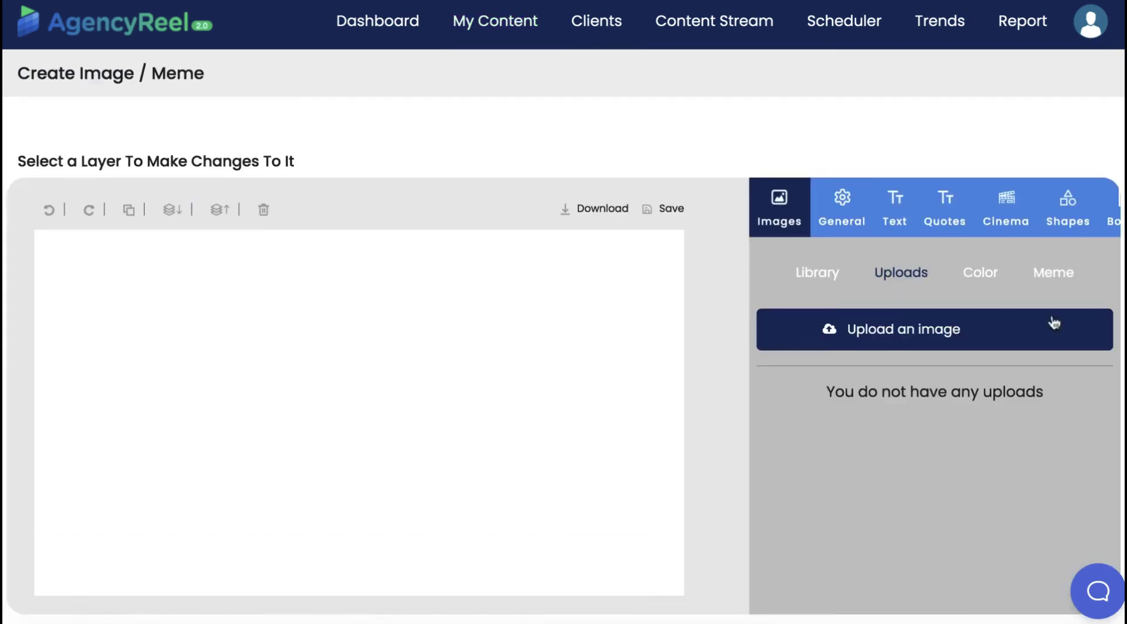
{"action": "left_click", "coordinate": [1056, 273]}
{"action": "scroll", "coordinate": [1055, 417], "scroll_direction": "down", "scroll_amount": 1}
{"action": "left_click", "coordinate": [1057, 418]}
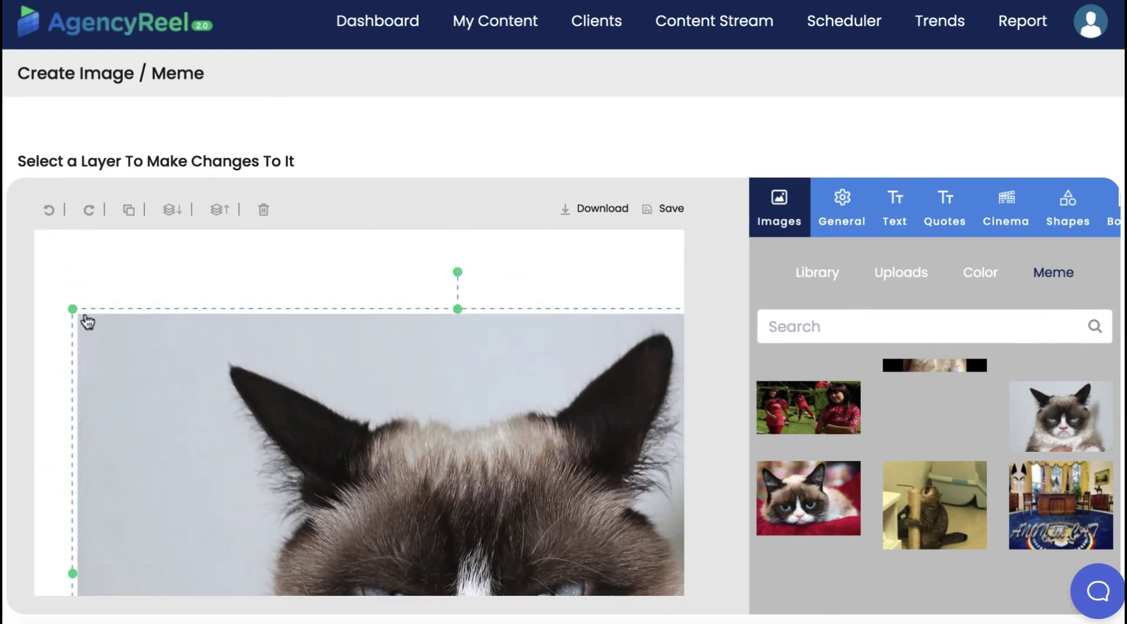
{"action": "left_click_drag", "start_coordinate": [70, 306], "coordinate": [435, 288]}
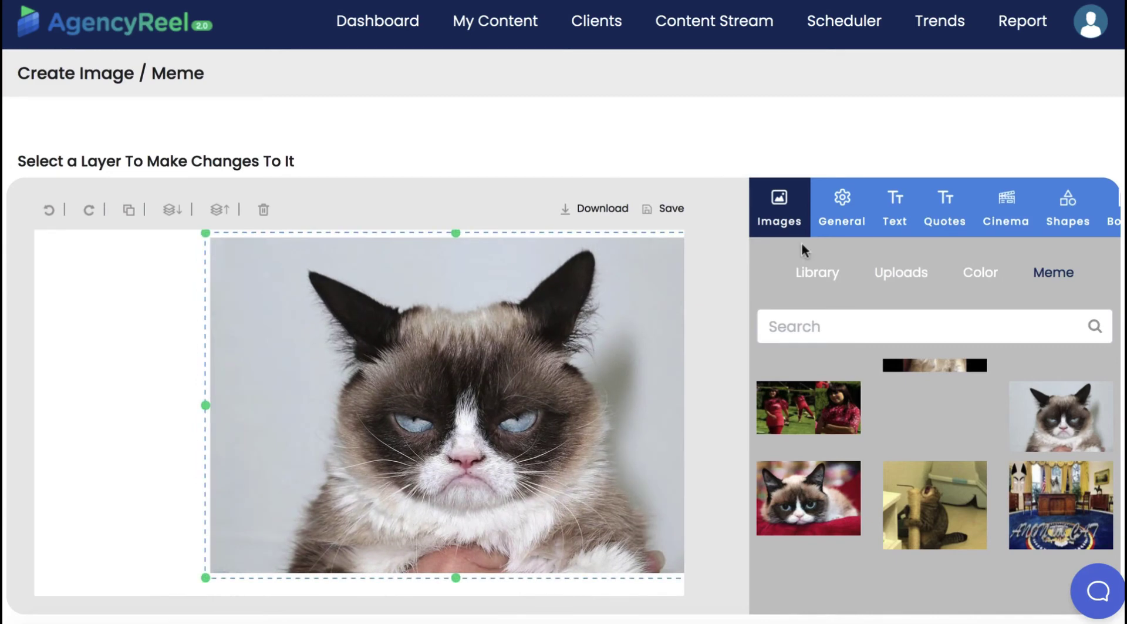
Add a heading on the canvas's left side and look through the emoji stickers
{"action": "left_click", "coordinate": [895, 211]}
{"action": "left_click", "coordinate": [868, 292]}
{"action": "left_click_drag", "start_coordinate": [277, 361], "coordinate": [208, 406]}
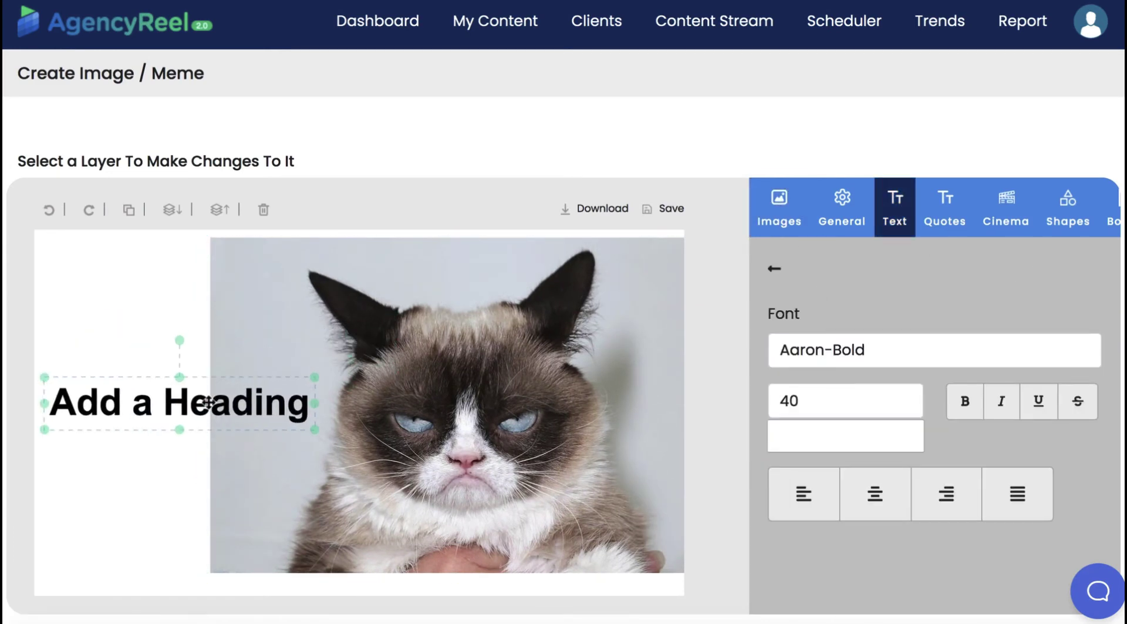
{"action": "left_click", "coordinate": [1007, 221]}
{"action": "left_click", "coordinate": [856, 269]}
{"action": "scroll", "coordinate": [901, 419], "scroll_direction": "down", "scroll_amount": 8}
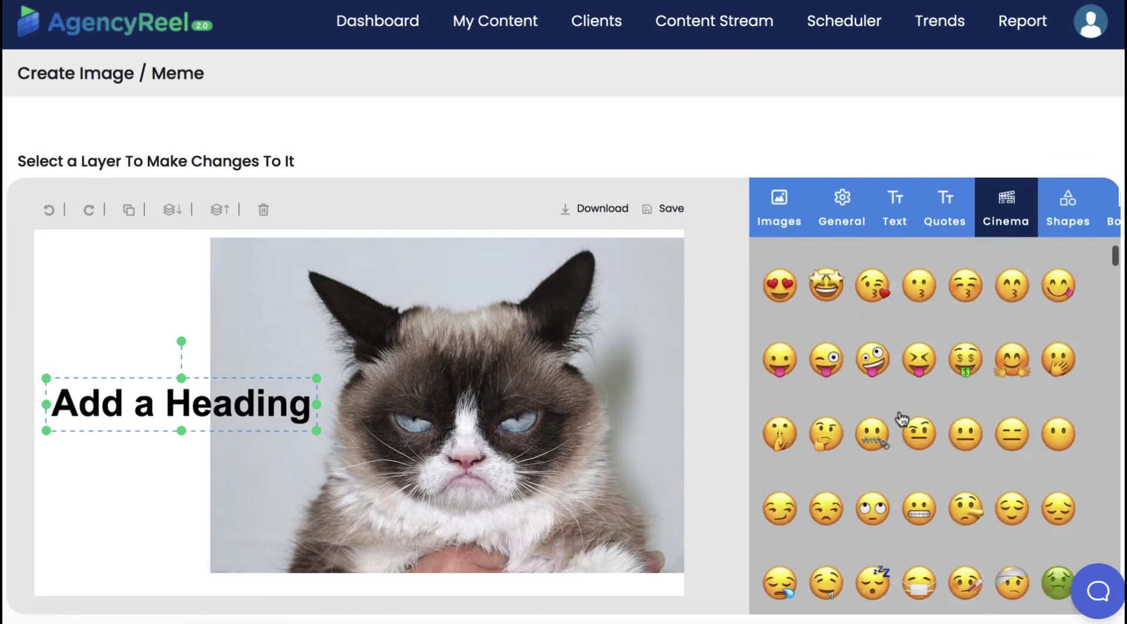
{"action": "scroll", "coordinate": [901, 415], "scroll_direction": "up", "scroll_amount": 10}
Delete the cat image and heading, then search the image library for 'snow'
{"action": "left_click", "coordinate": [212, 303]}
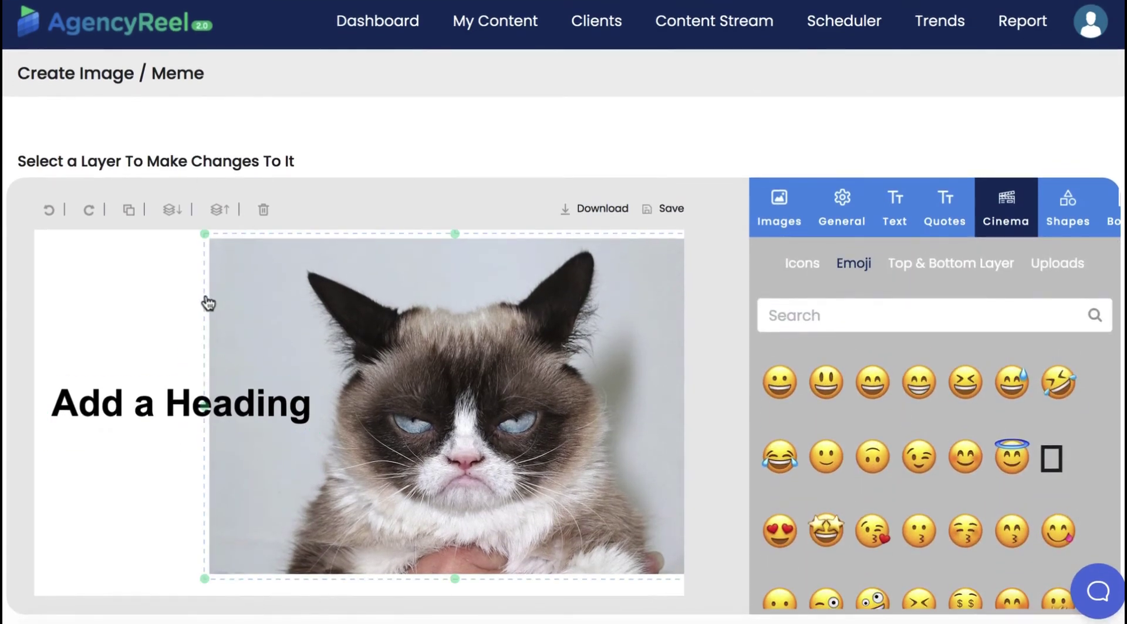
{"action": "left_click", "coordinate": [263, 209]}
{"action": "left_click", "coordinate": [254, 399]}
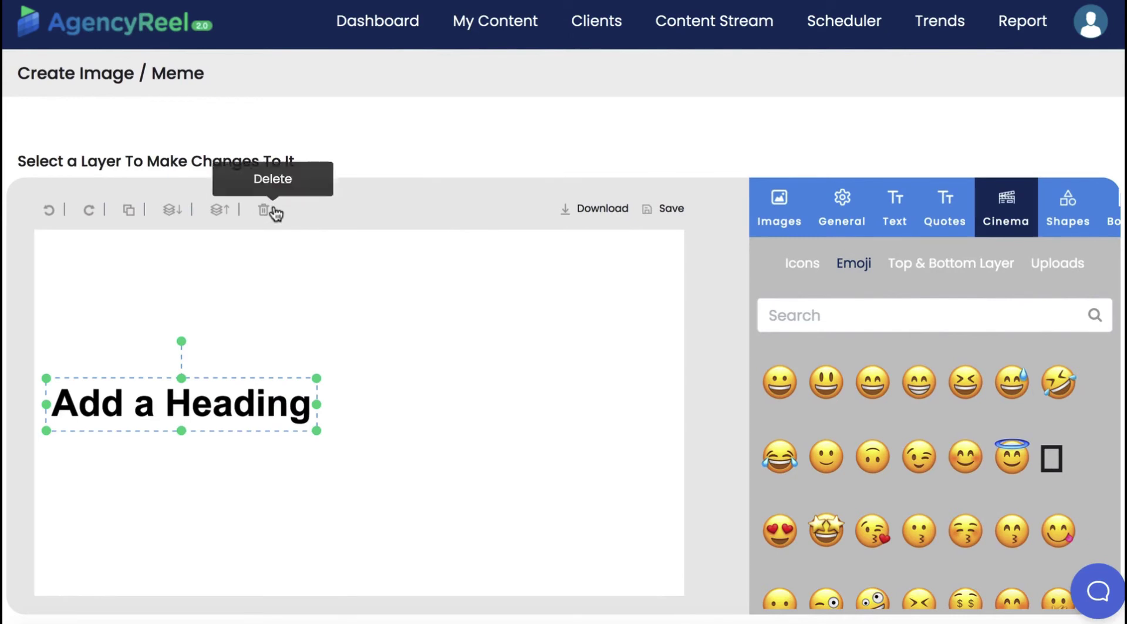
{"action": "left_click", "coordinate": [263, 210]}
{"action": "left_click", "coordinate": [780, 208]}
{"action": "type", "text": "snow"}
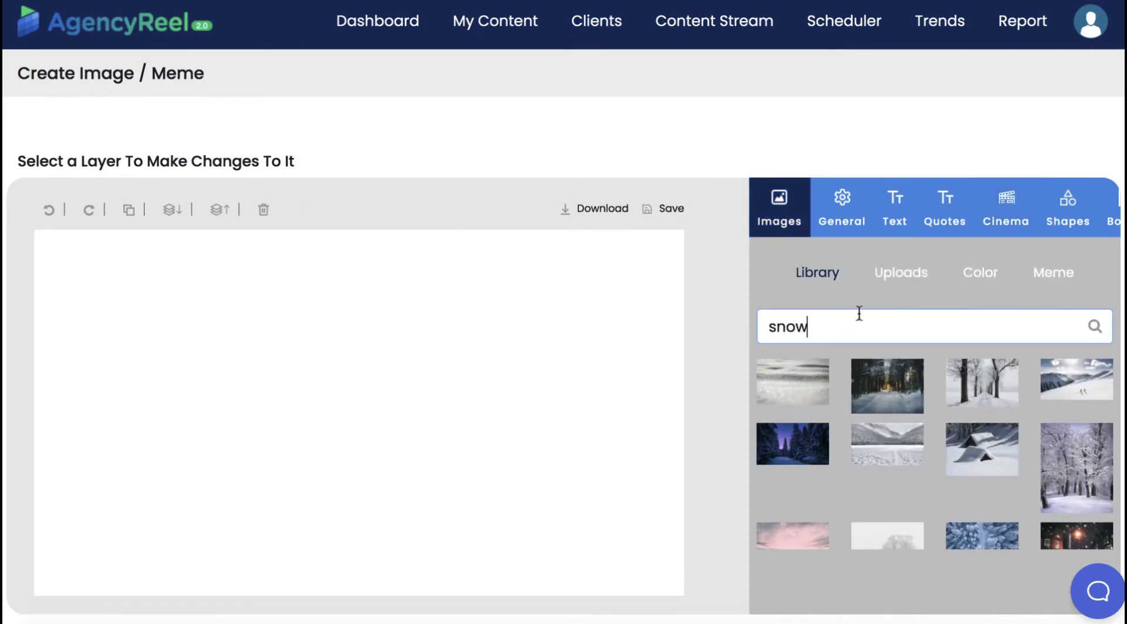
Fill the canvas with the first snow photo and add the 'nature of space' quote
{"action": "left_click", "coordinate": [799, 394]}
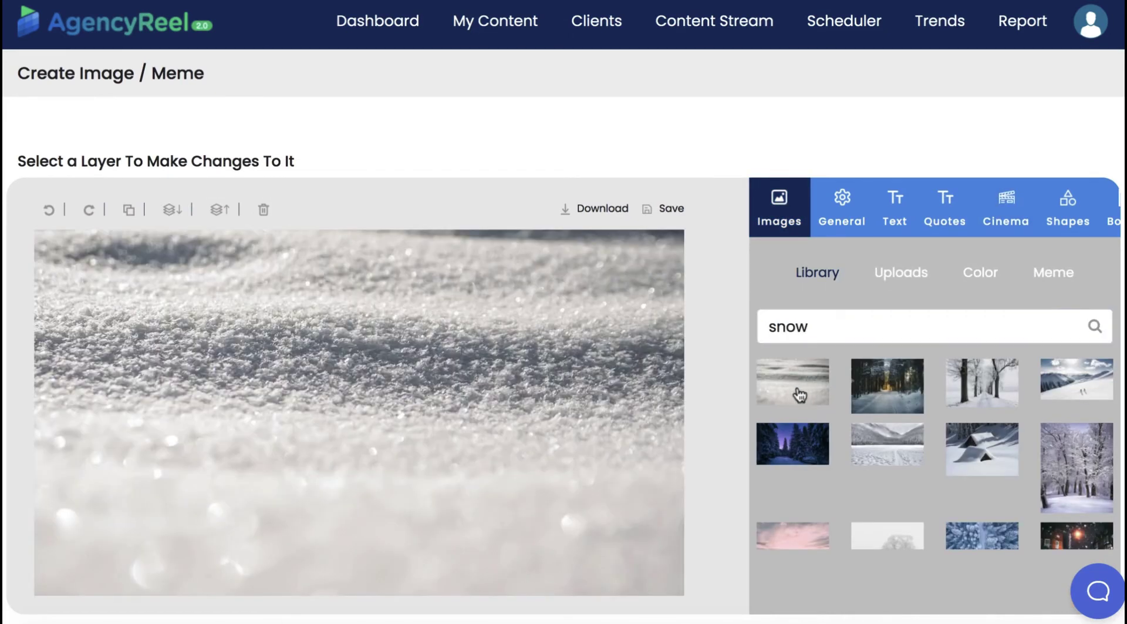
{"action": "left_click", "coordinate": [934, 221]}
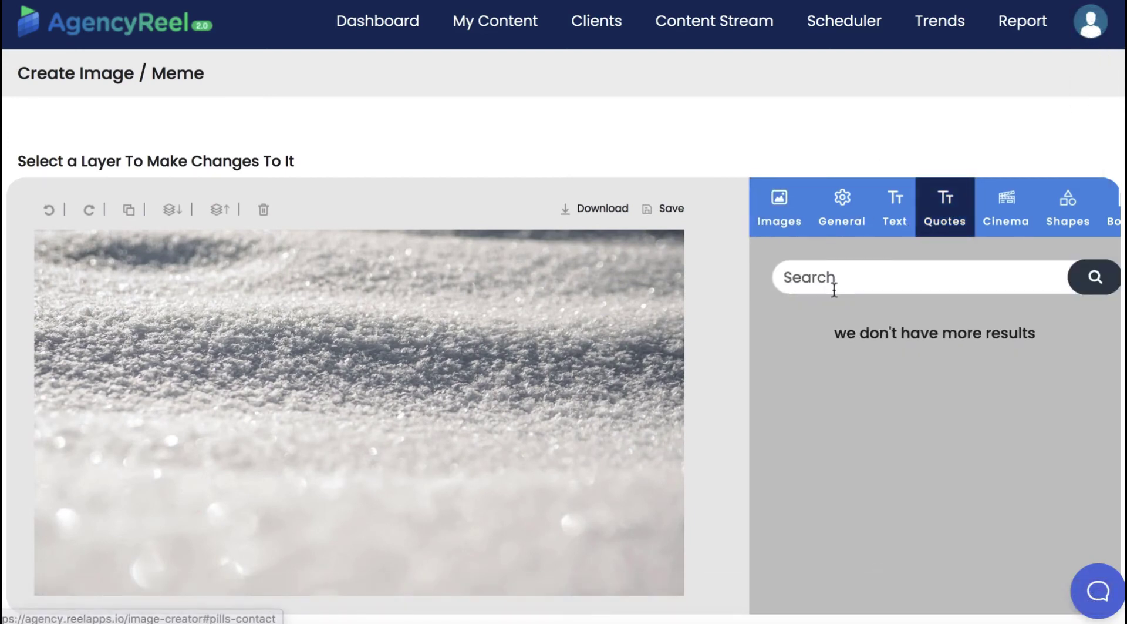
{"action": "left_click", "coordinate": [838, 285]}
{"action": "type", "text": "space"}
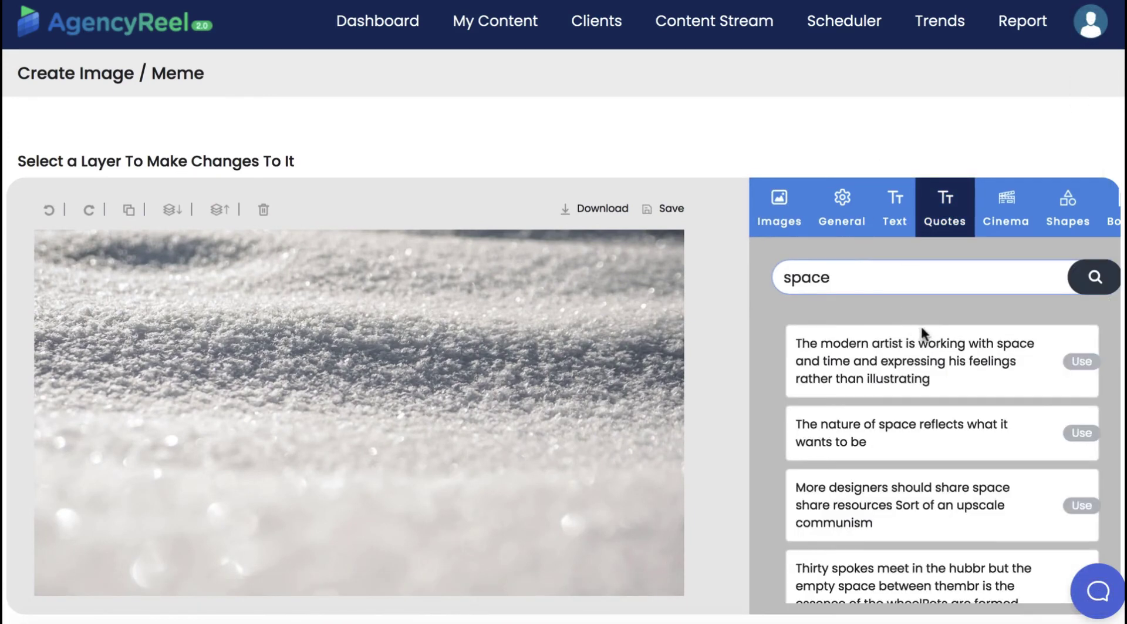
{"action": "left_click", "coordinate": [1080, 432]}
Enlarge the quote text and move it to the lower part of the canvas
{"action": "left_click", "coordinate": [443, 371]}
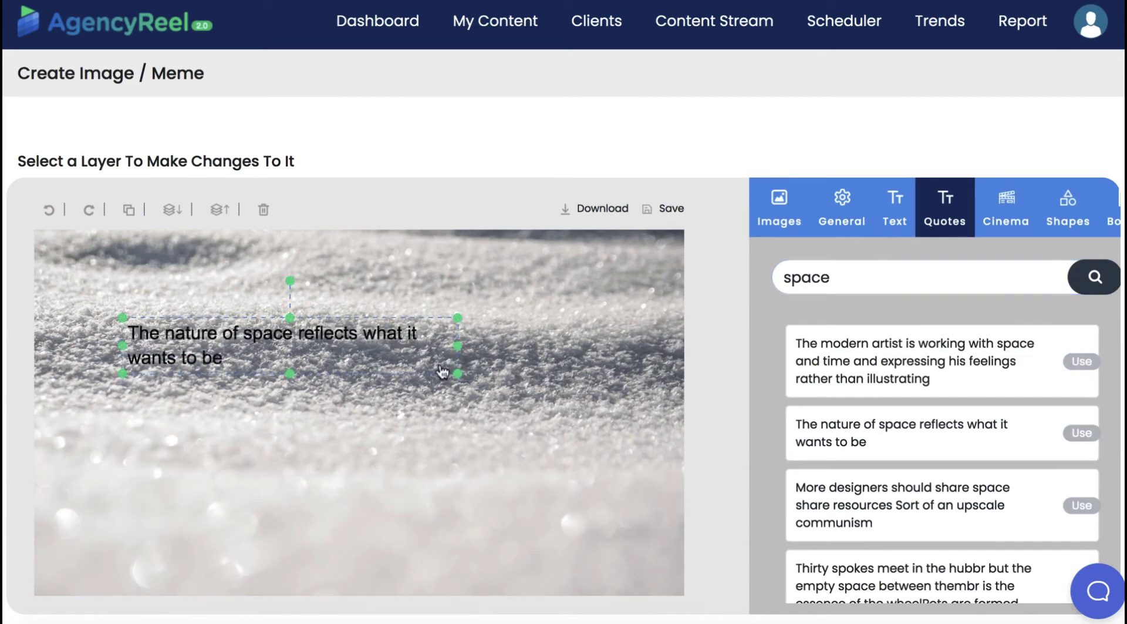
{"action": "left_click_drag", "start_coordinate": [487, 394], "coordinate": [681, 414]}
{"action": "left_click_drag", "start_coordinate": [476, 338], "coordinate": [410, 475]}
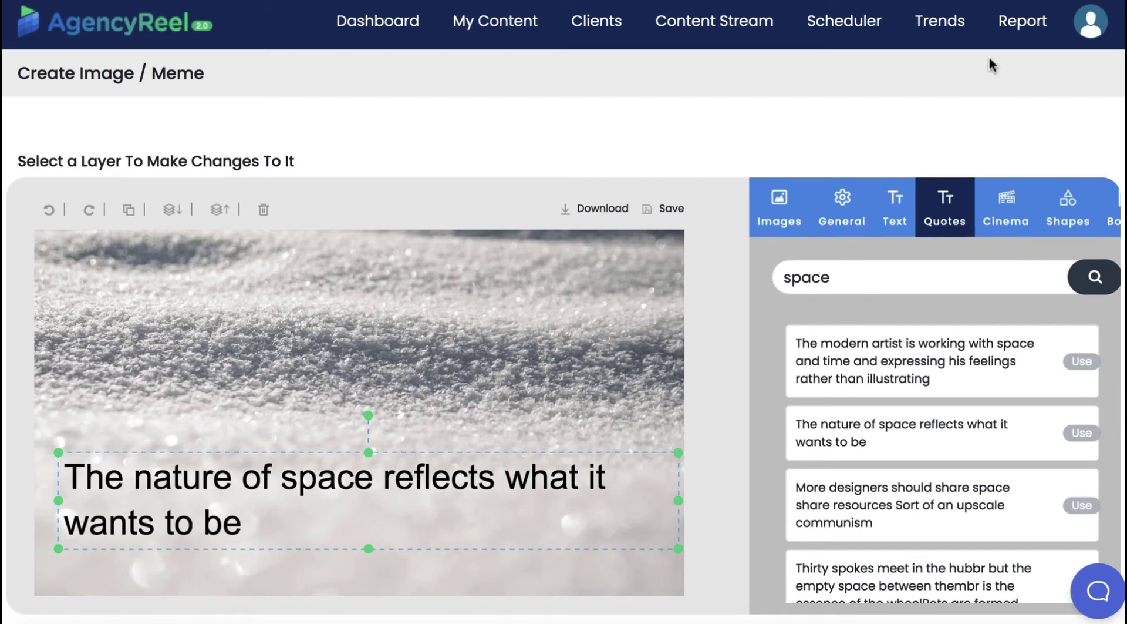
Check the second client's report year and month (Jul), close without generating, and return to Dashboard
{"action": "left_click", "coordinate": [1016, 37]}
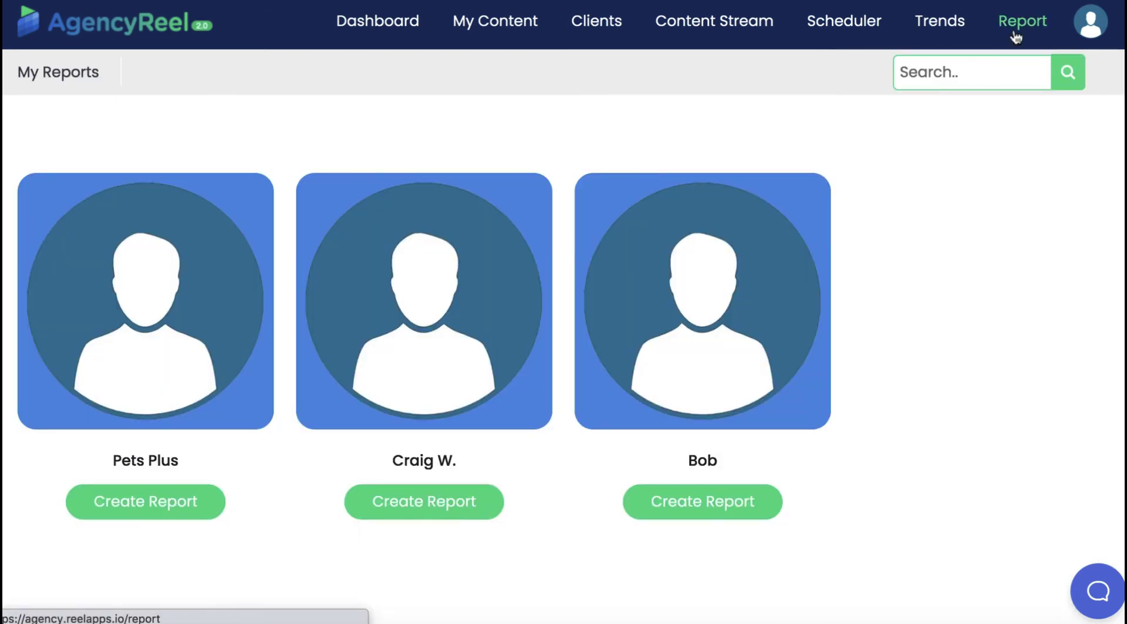
{"action": "left_click", "coordinate": [432, 504]}
{"action": "left_click", "coordinate": [464, 267]}
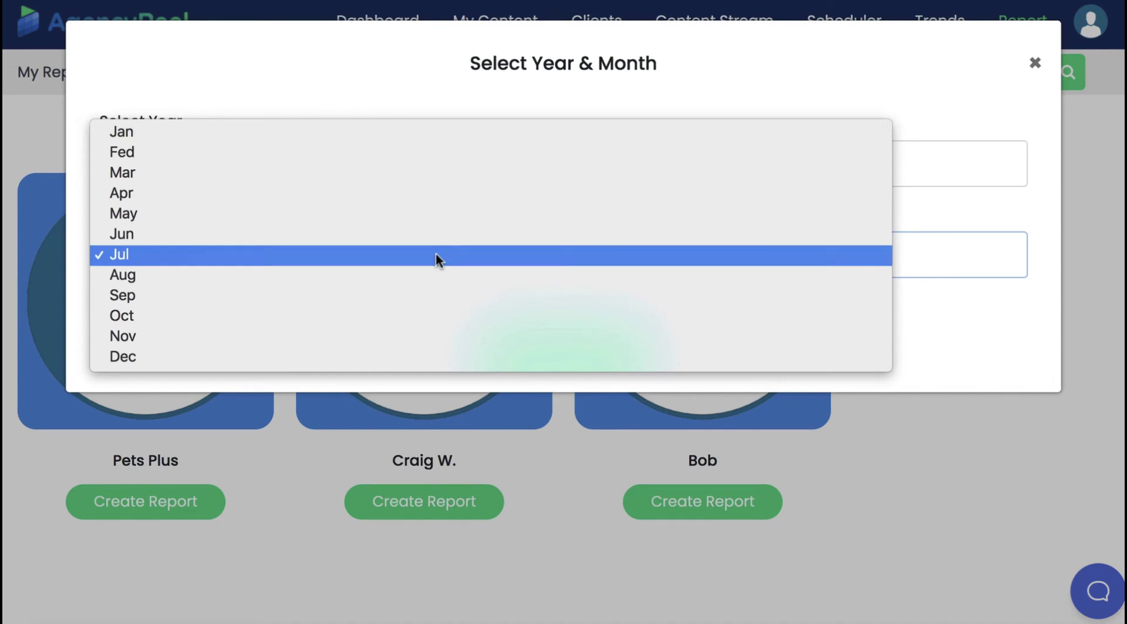
{"action": "left_click", "coordinate": [435, 254]}
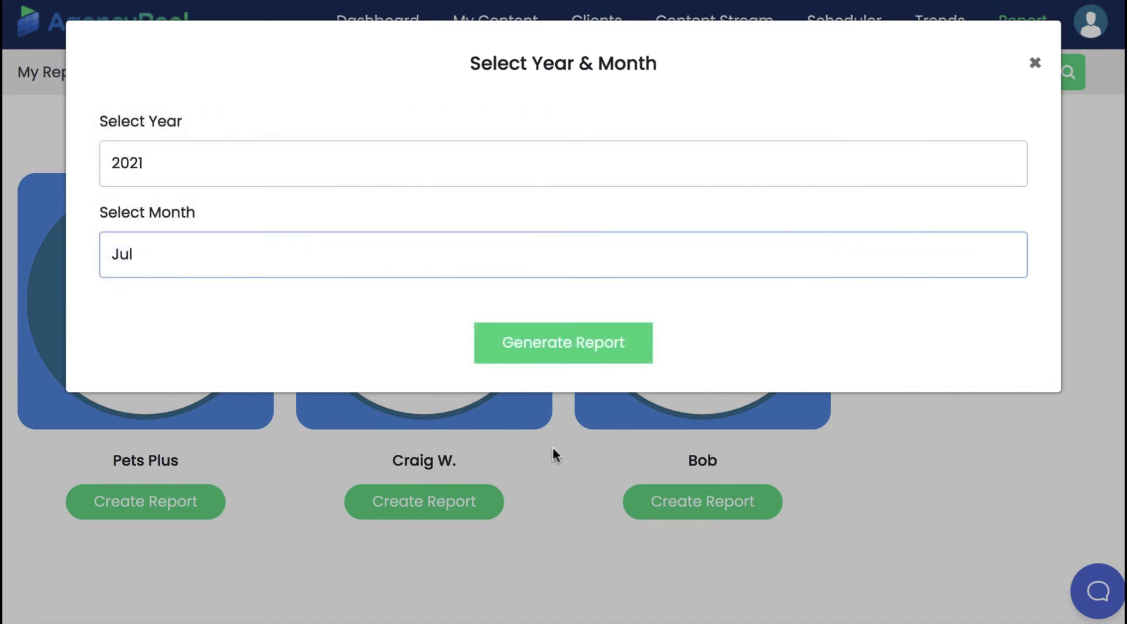
{"action": "left_click", "coordinate": [1034, 67]}
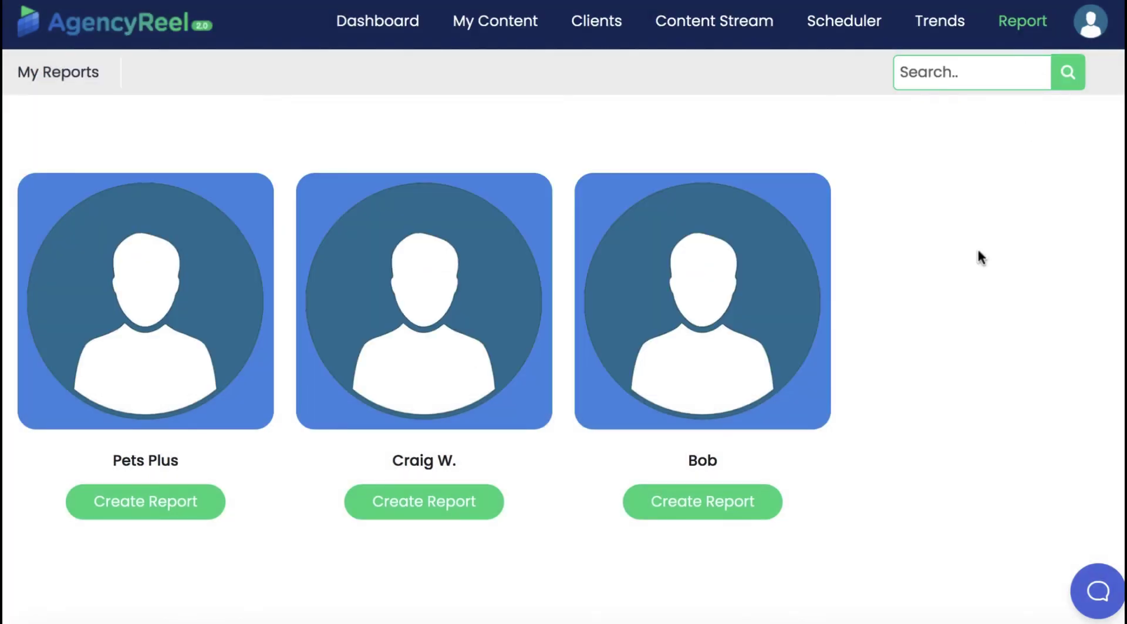
{"action": "left_click", "coordinate": [356, 22]}
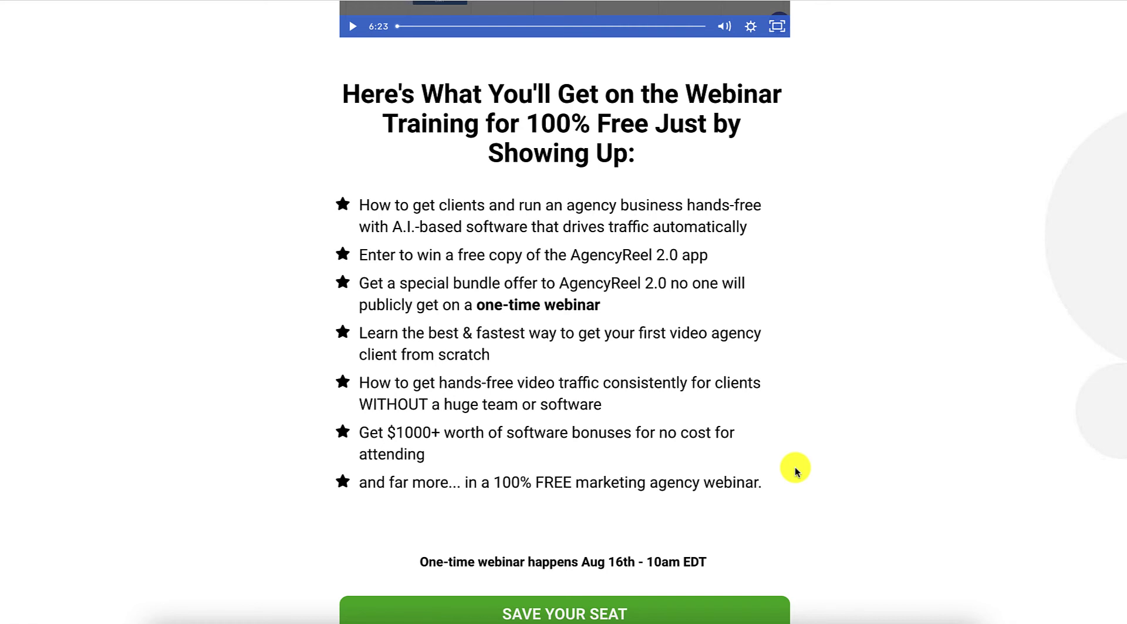
{"action": "scroll", "coordinate": [787, 488], "scroll_direction": "down", "scroll_amount": 2}
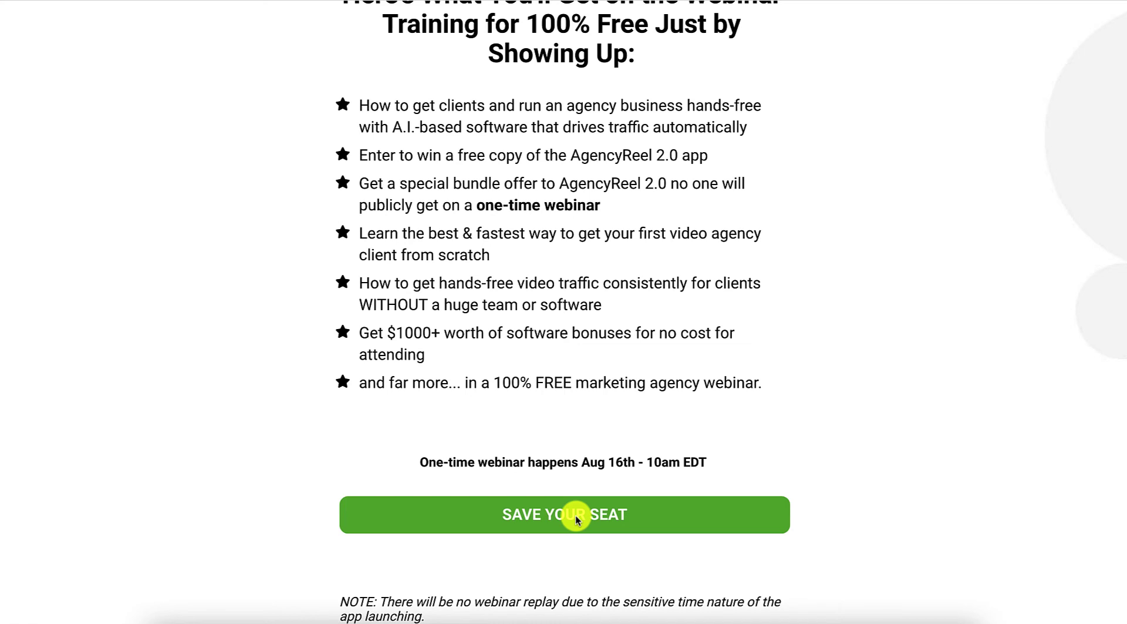
{"action": "scroll", "coordinate": [576, 515], "scroll_direction": "down", "scroll_amount": 2}
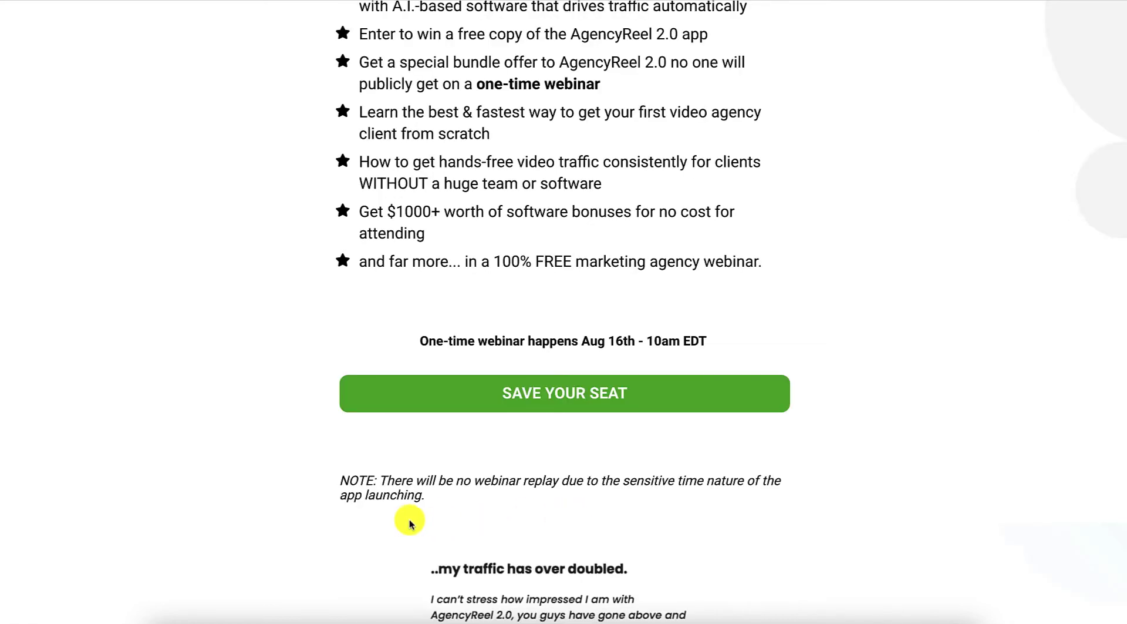